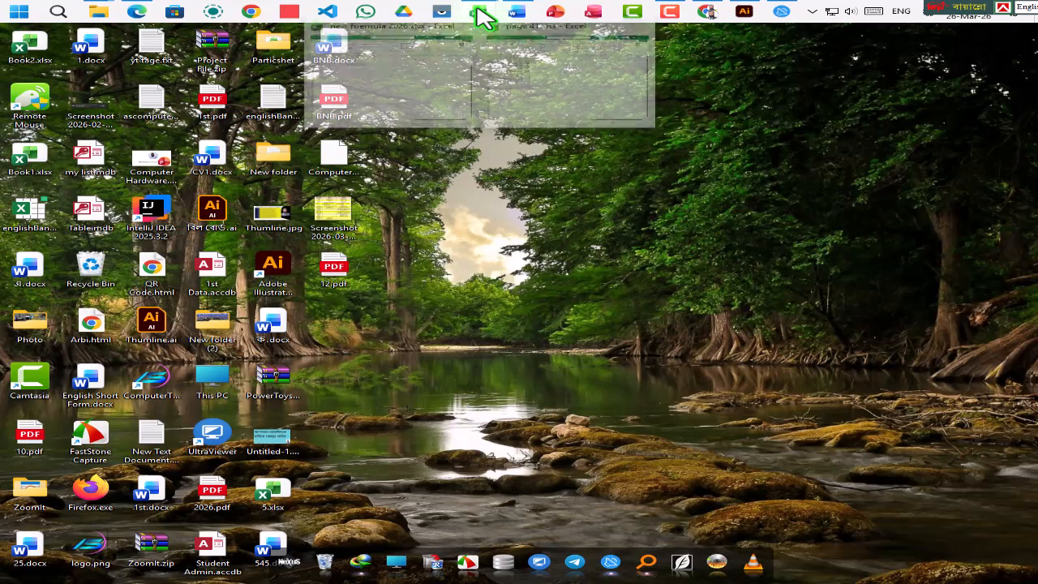
- Switch to the page 41.xlsx workbook in Excel and look over the region table and the RESULT table
click(522, 94)
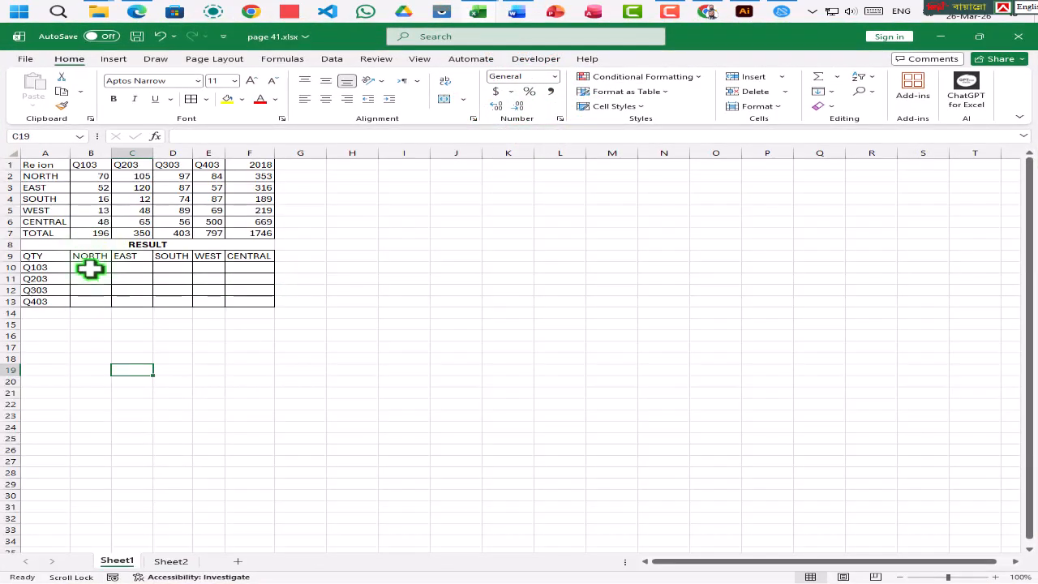
click(89, 268)
drag(55, 168, 250, 302)
click(250, 360)
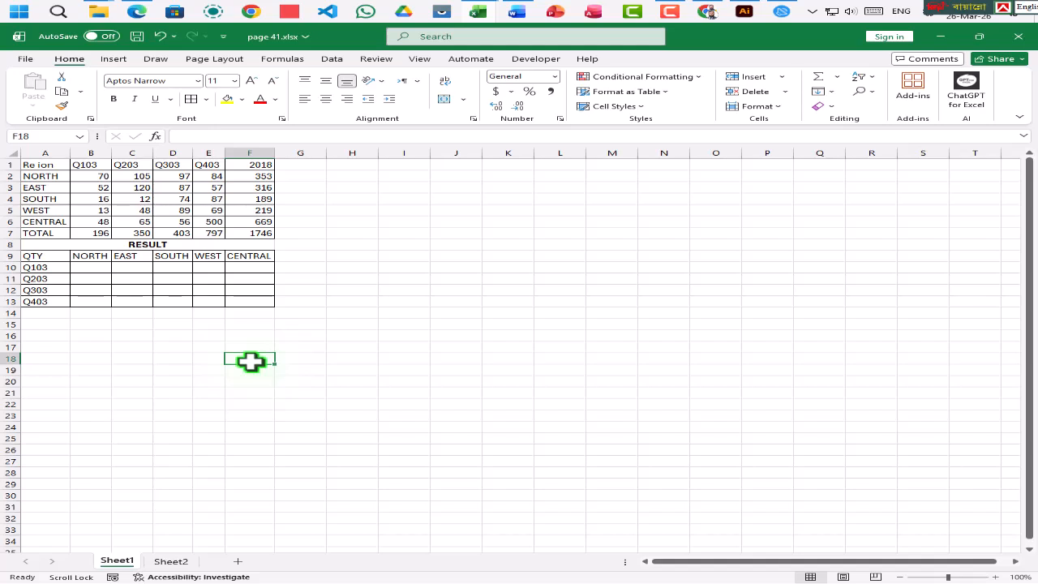
- Enter the formula =HLOOKUP(A10,$A$1:$E$6,2,0) in B10 for the NORTH quantity of Q103
click(87, 271)
text(=HLOOKUP()
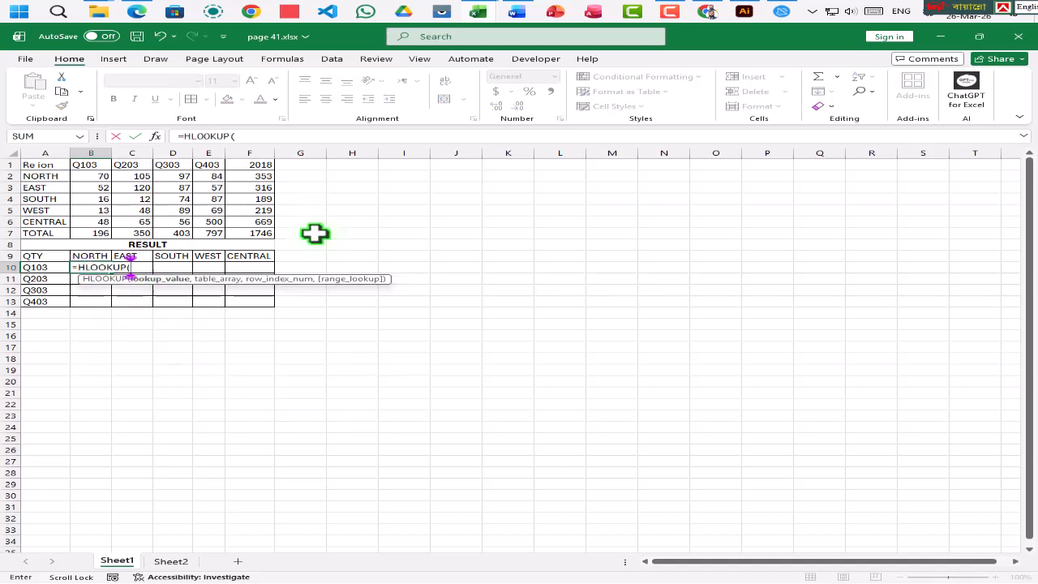
click(50, 269)
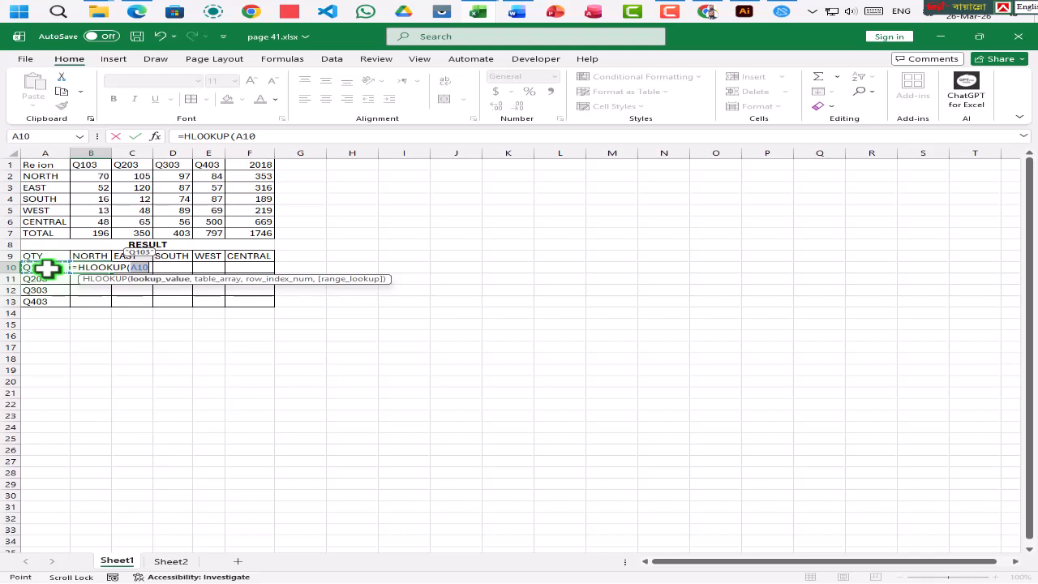
text(,)
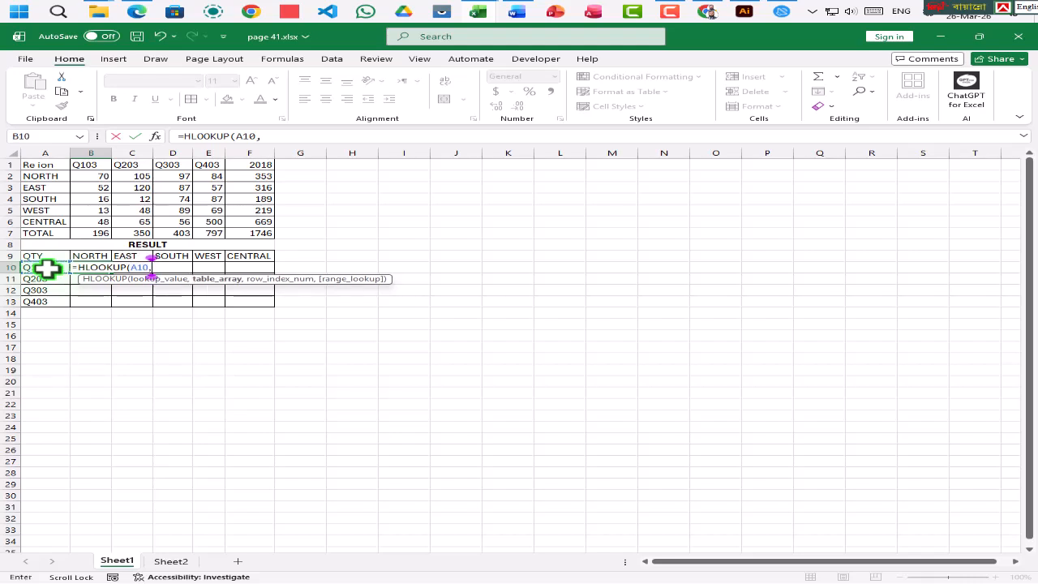
click(47, 167)
mouse_move(268, 236)
mouse_down()
mouse_move(267, 225)
mouse_move(205, 224)
mouse_up()
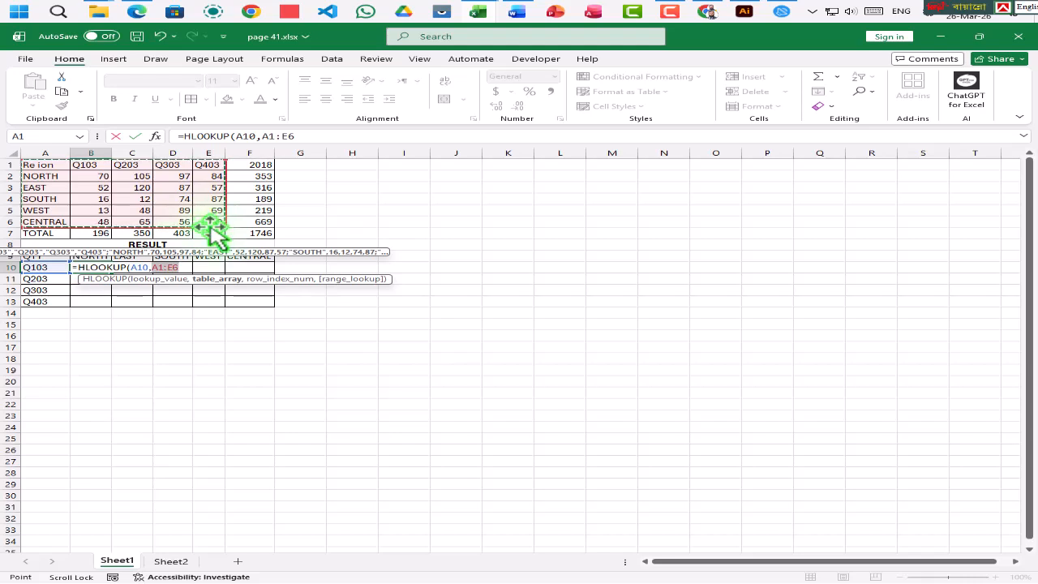
key(F4)
text(,2)
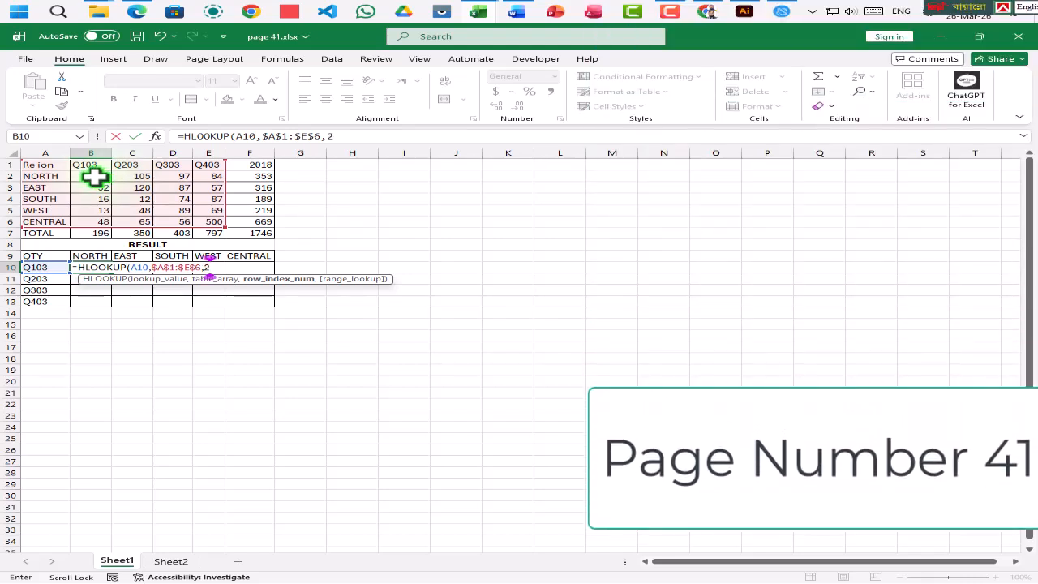
text(,)
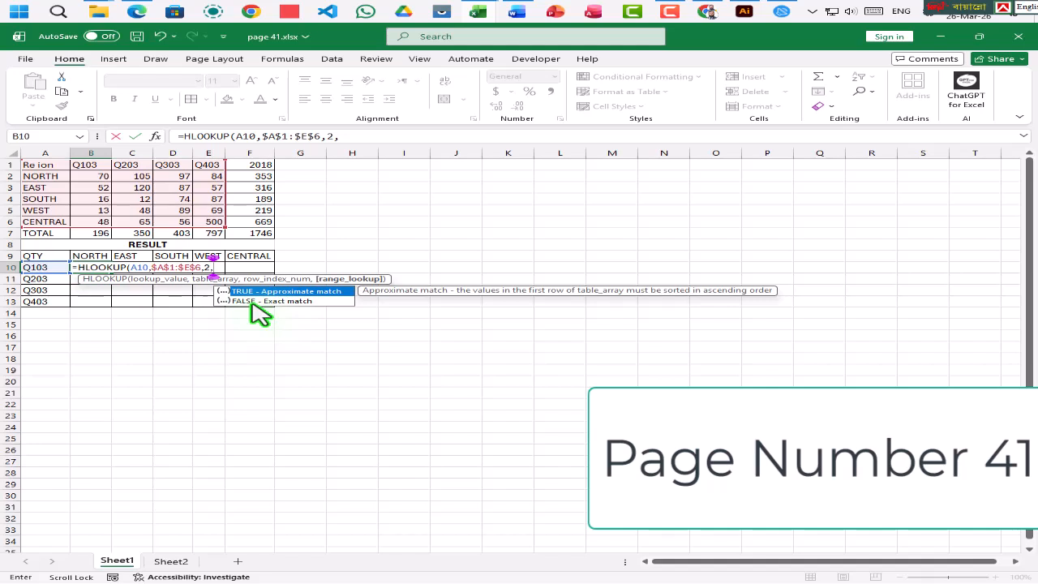
text(0)
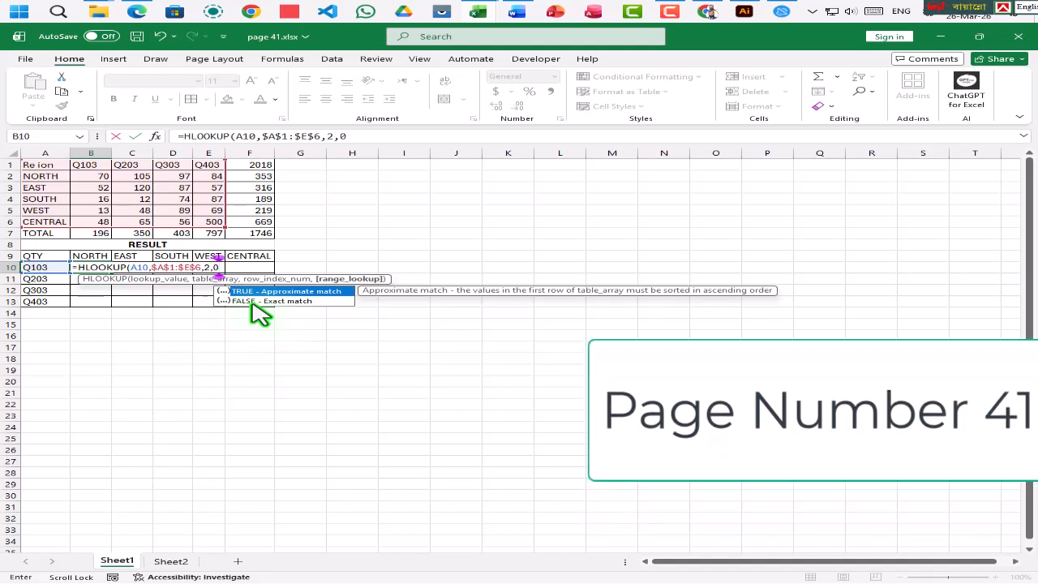
key(Return)
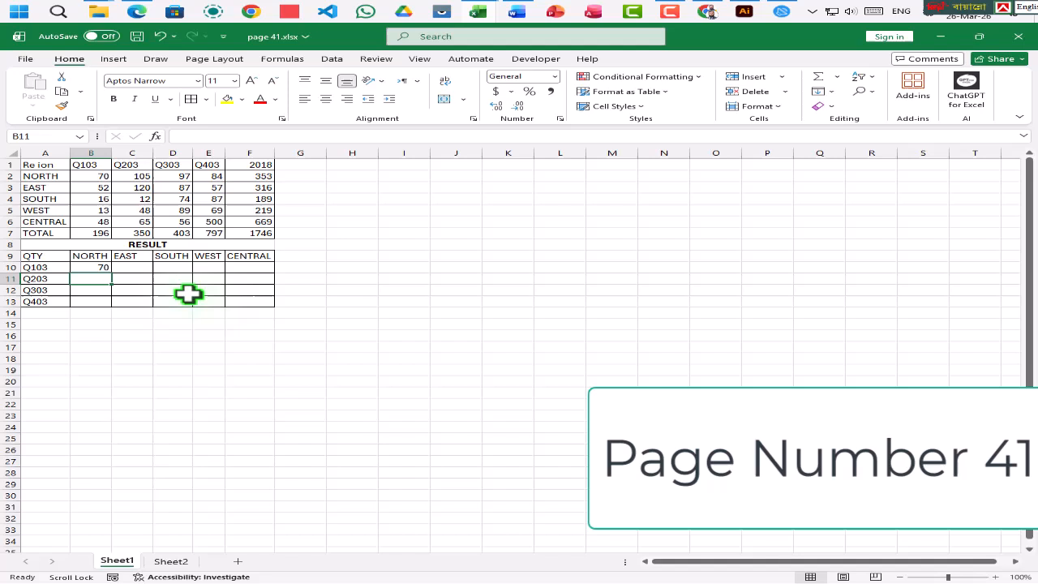
- Fill the B10 formula down to B13 and across to D10
click(92, 270)
double_click(111, 272)
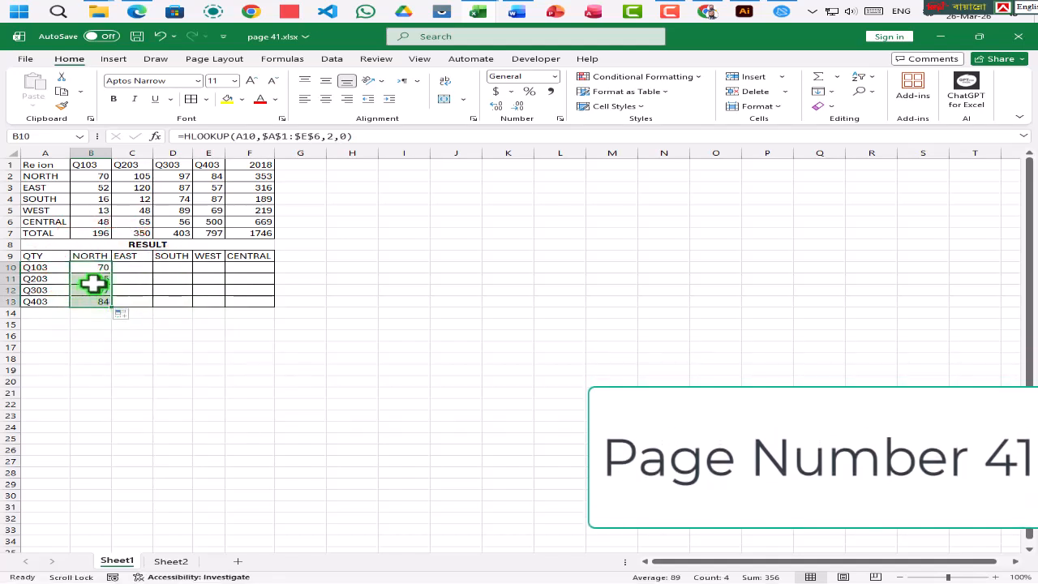
click(98, 268)
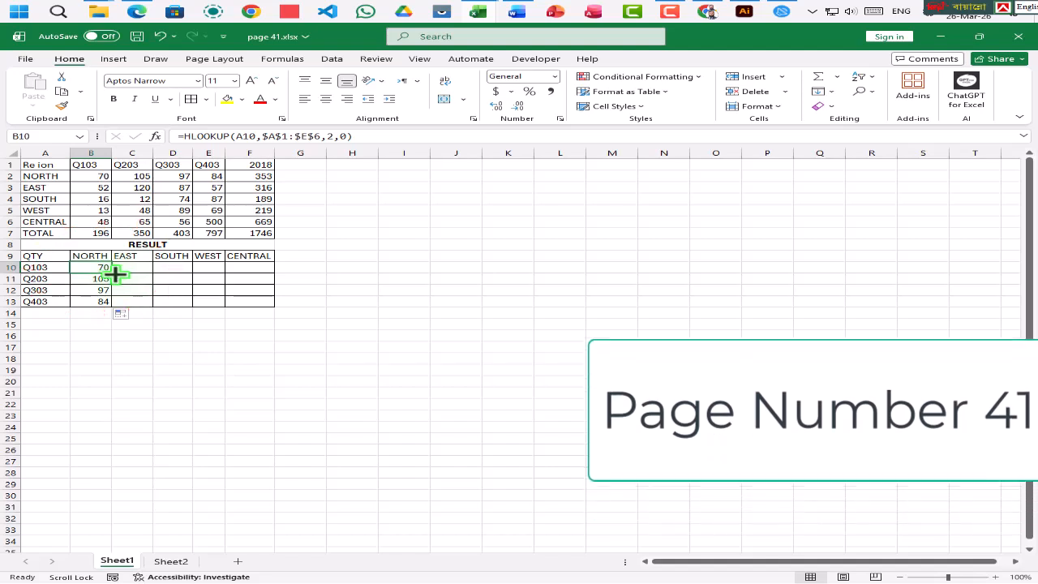
drag(111, 272, 201, 278)
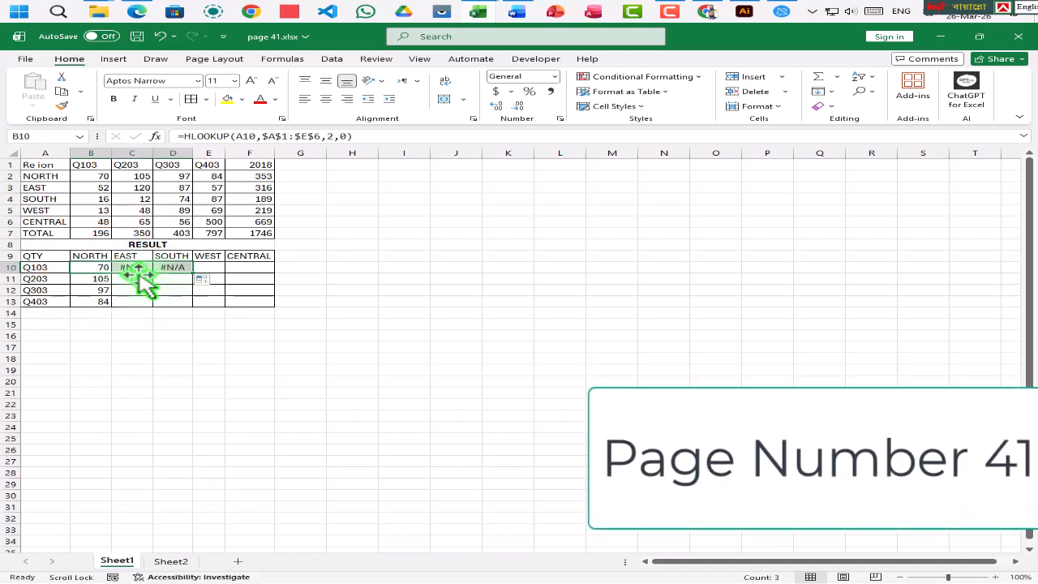
- Try row index 3 in the HLOOKUP formula in C10 and inspect its cell references
click(127, 267)
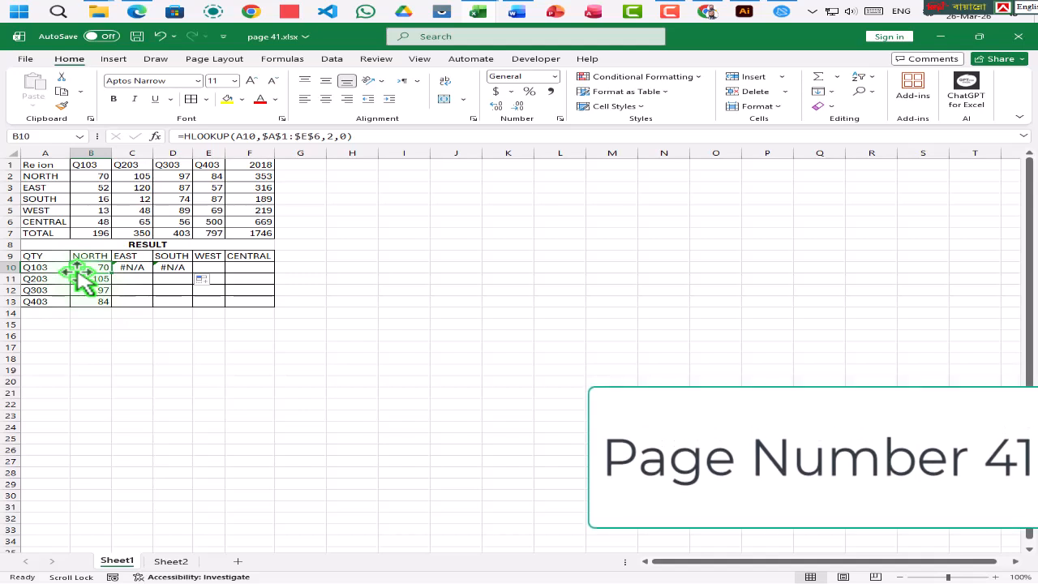
key(ctrl+c)
key(Escape)
click(127, 267)
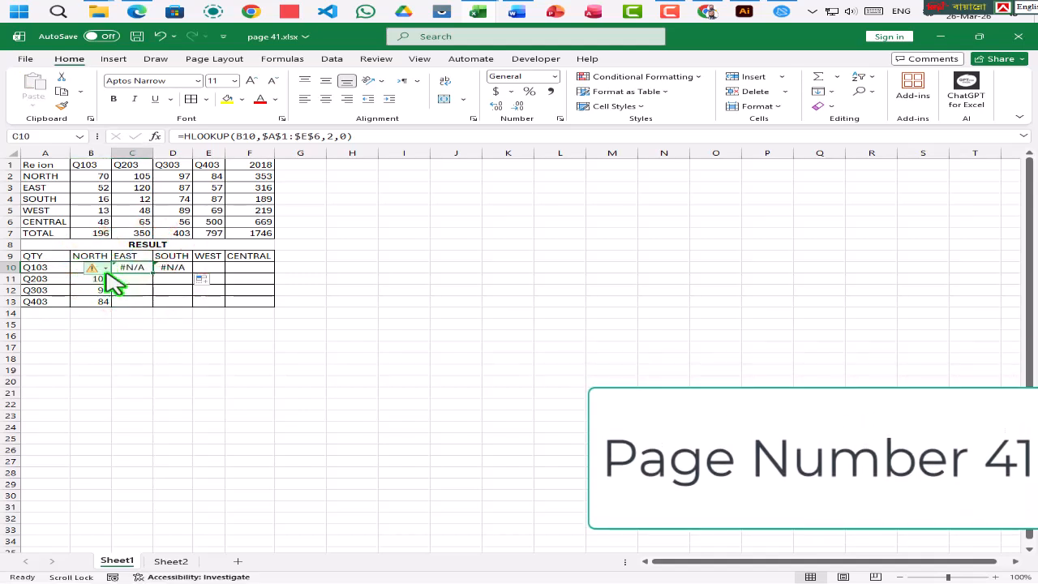
click(333, 136)
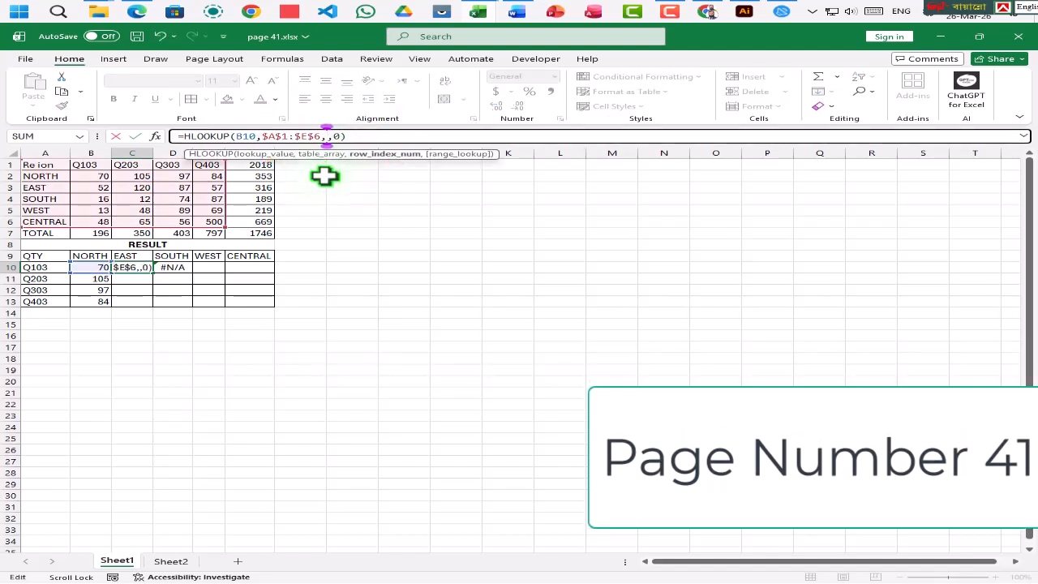
key(Return)
click(139, 269)
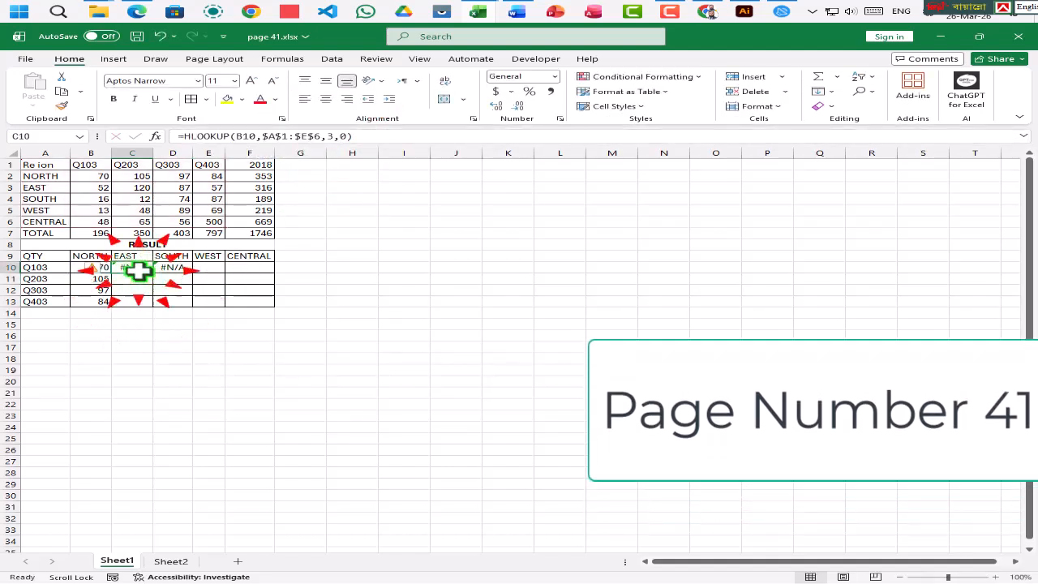
double_click(139, 269)
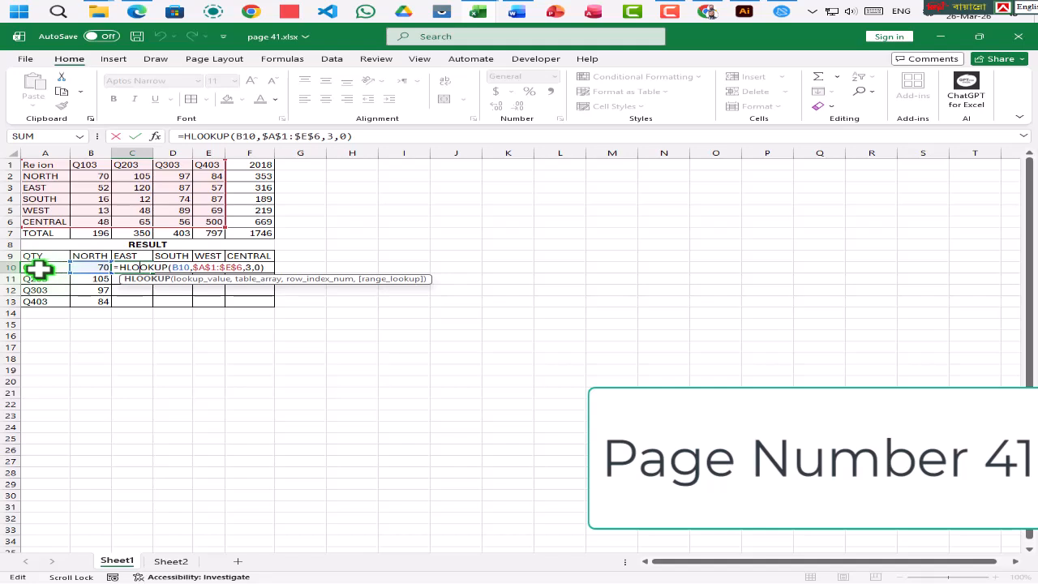
key(Escape)
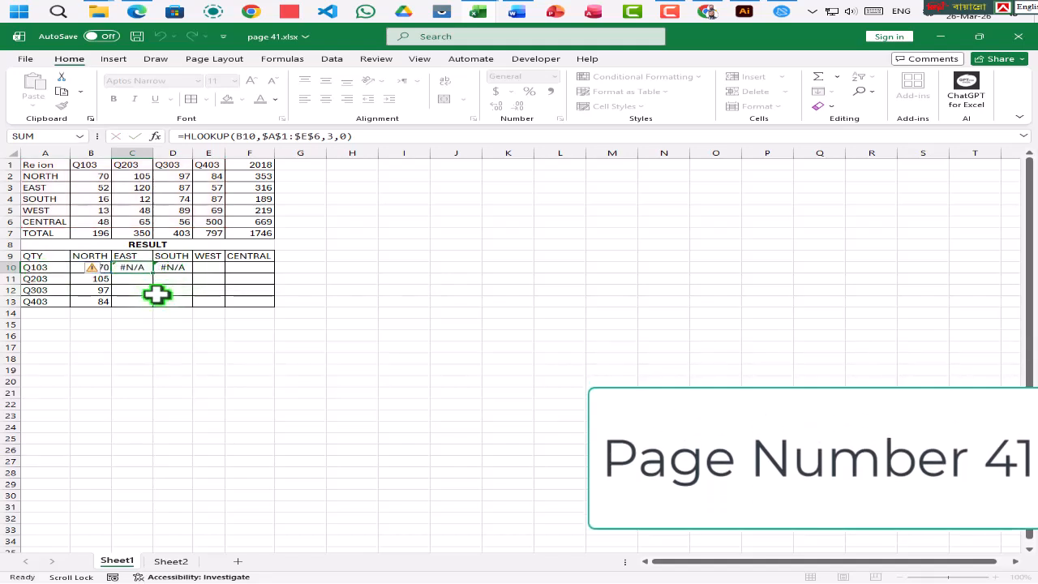
- Clear the trial formulas from B10:D13 in the RESULT table
click(148, 309)
drag(93, 271, 190, 300)
key(Delete)
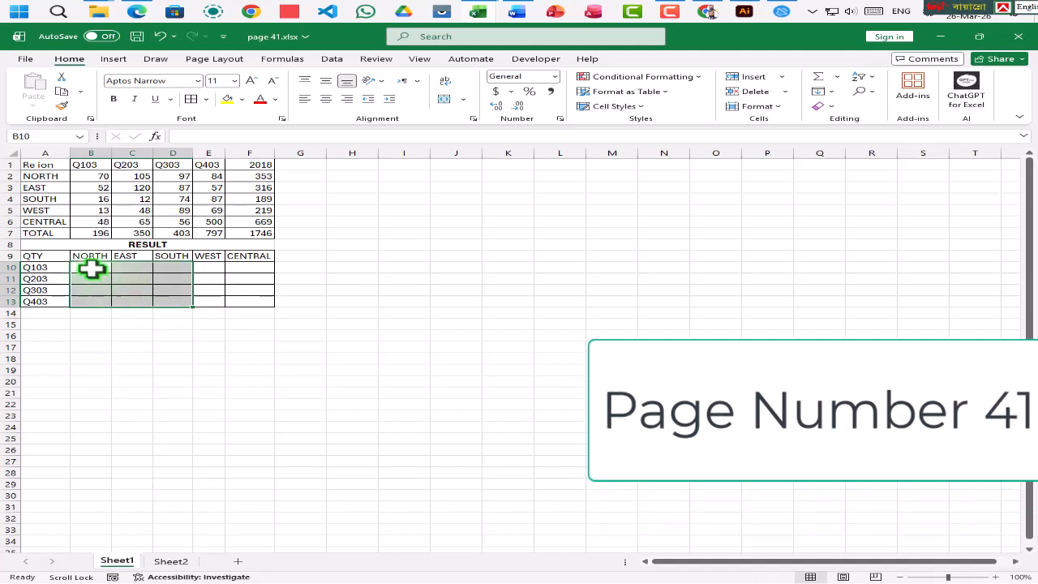
- Start an HLOOKUP formula in B10 with the column-locked reference $A10 as lookup value
click(91, 268)
text(=)
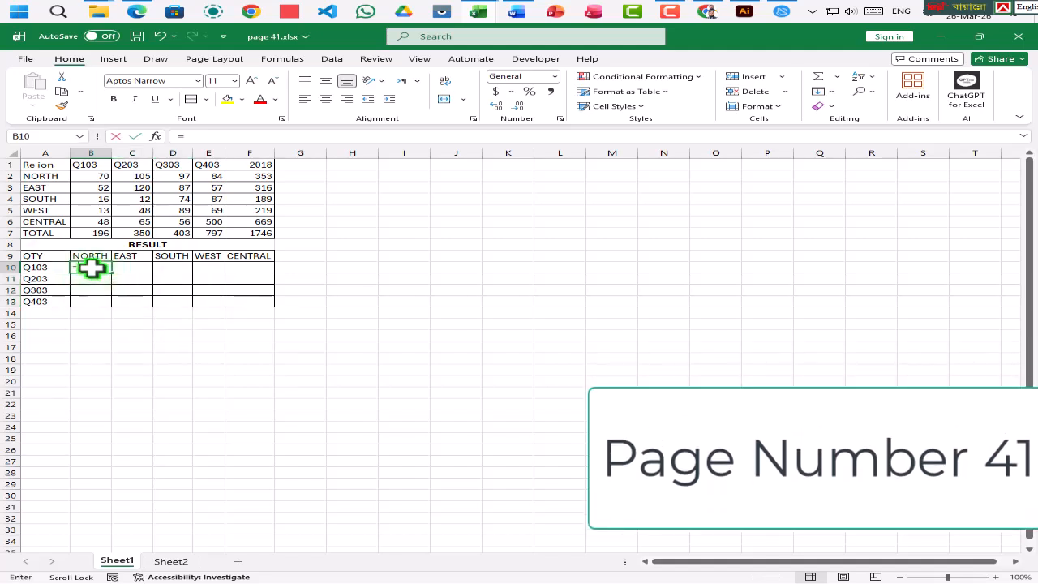
text(hl)
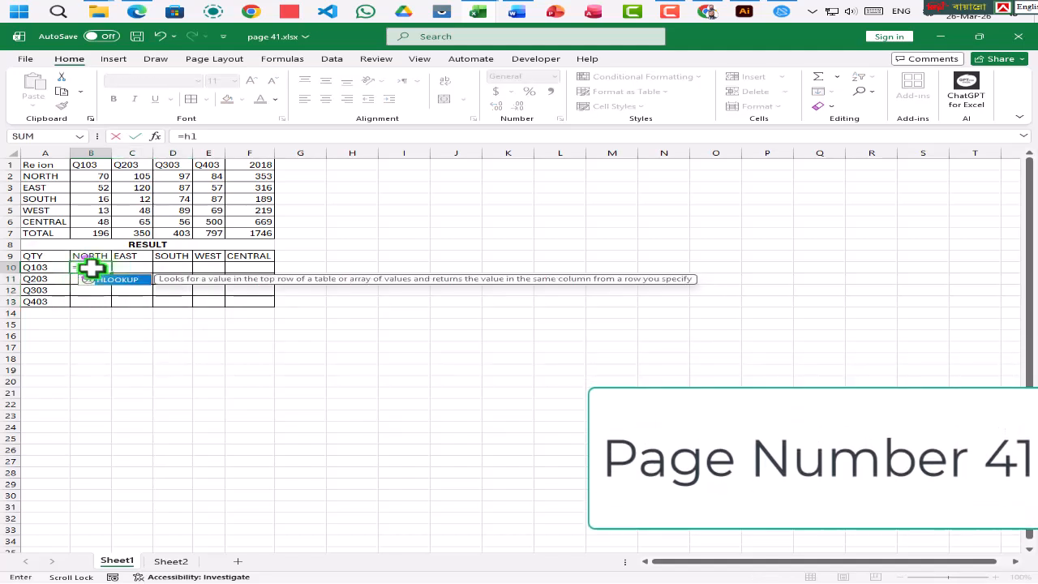
key(Tab)
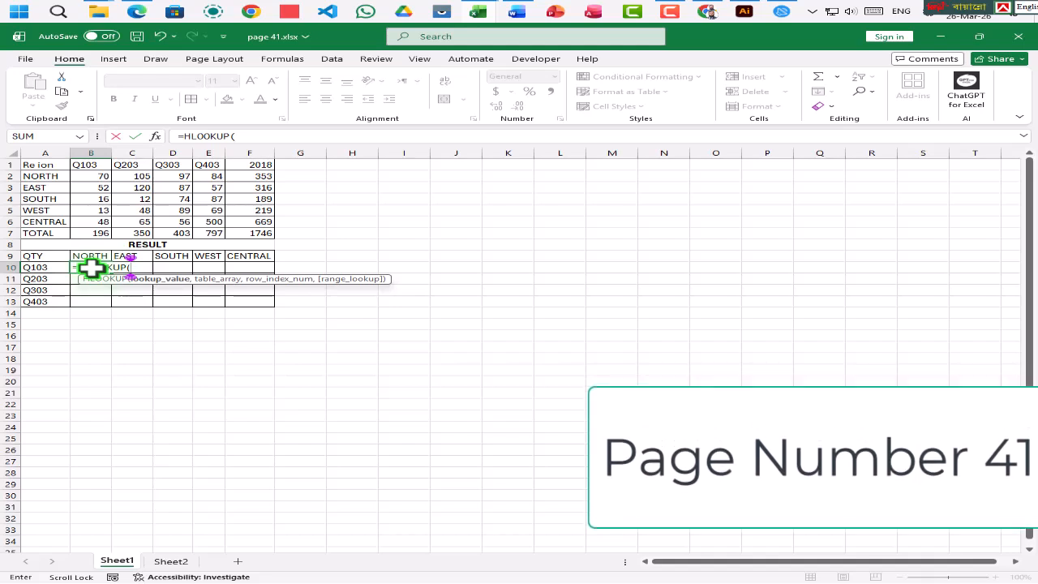
click(33, 267)
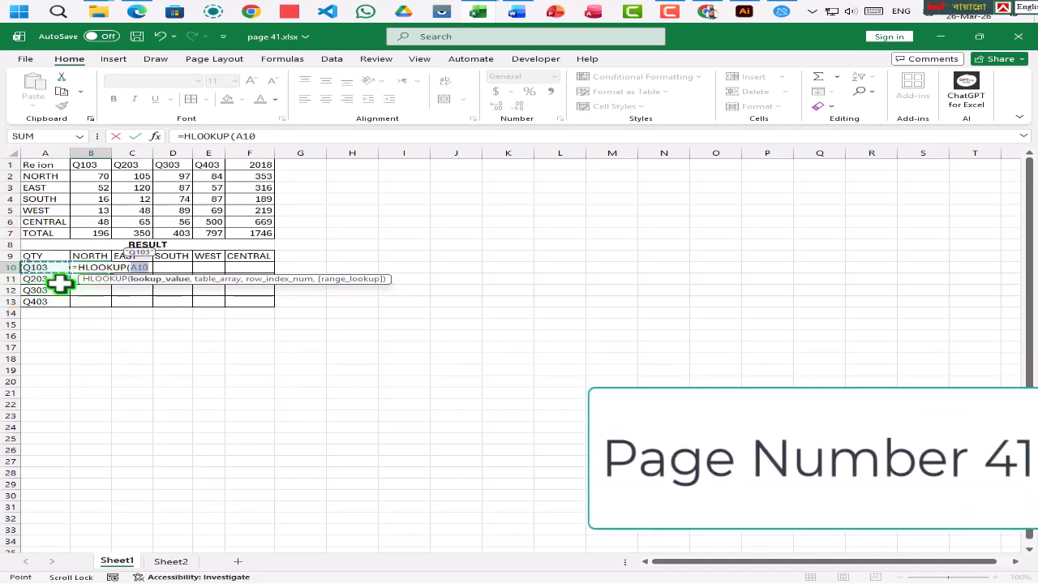
key(F4)
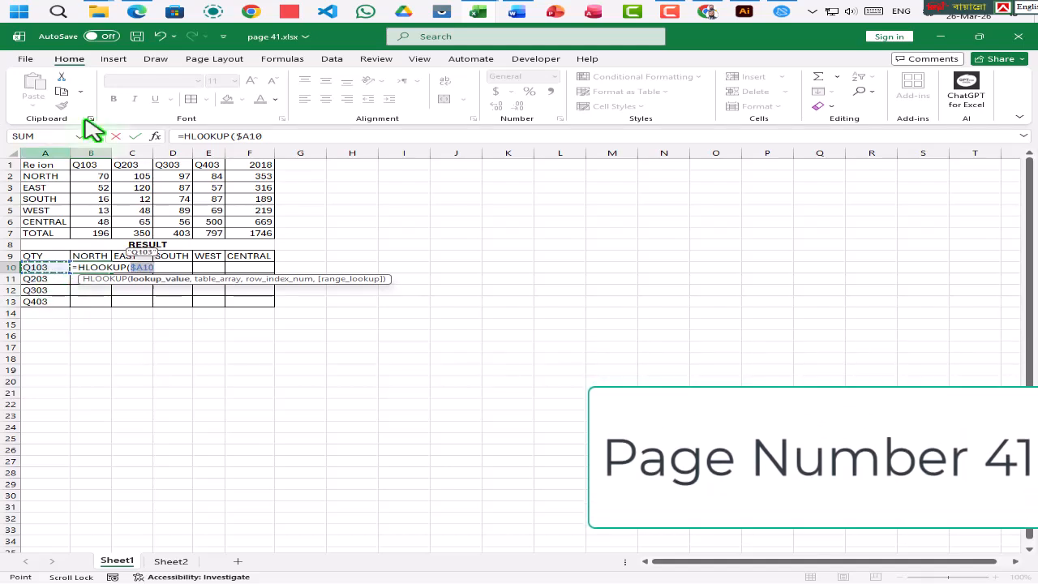
key(F4)
click(269, 137)
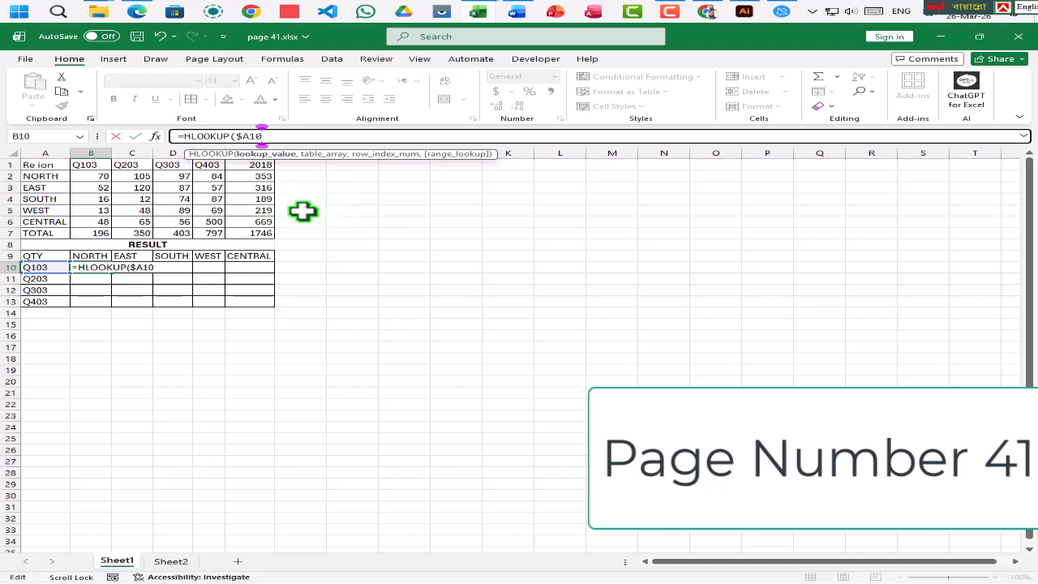
text(,)
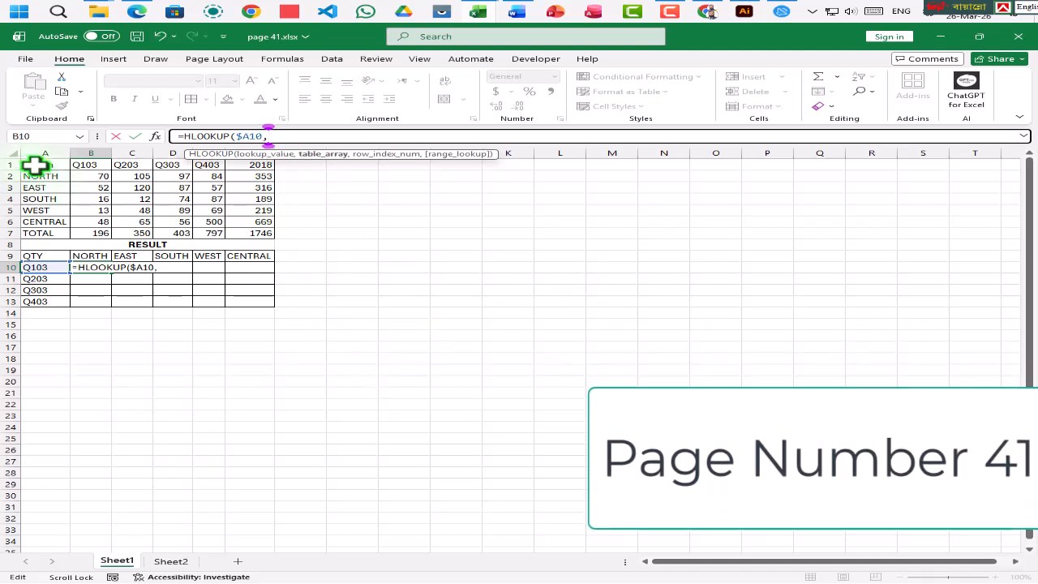
- Add the absolute range $A$1:$E$6 as the table array of the HLOOKUP formula
drag(35, 166, 212, 218)
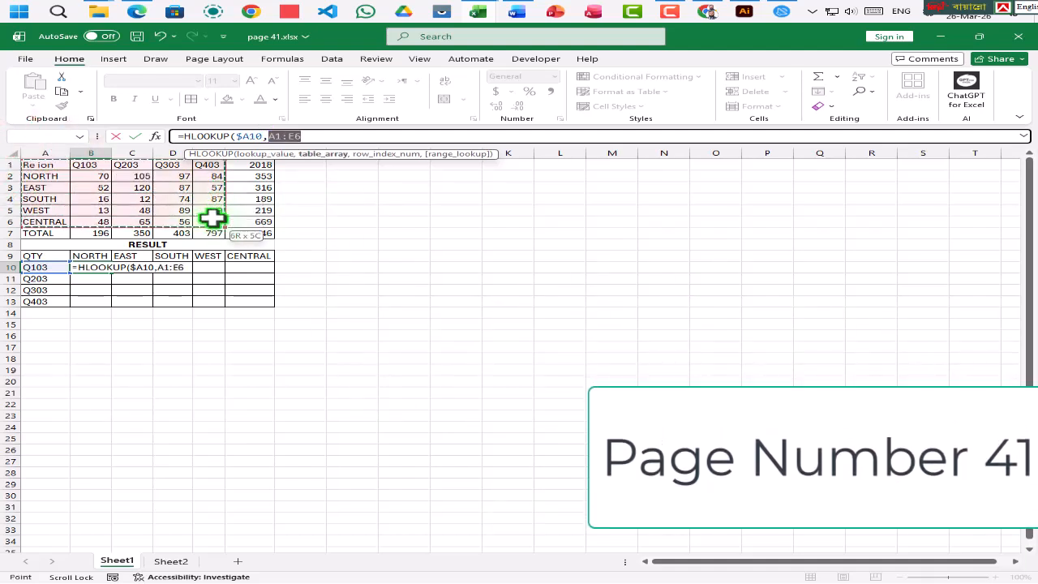
key(F4)
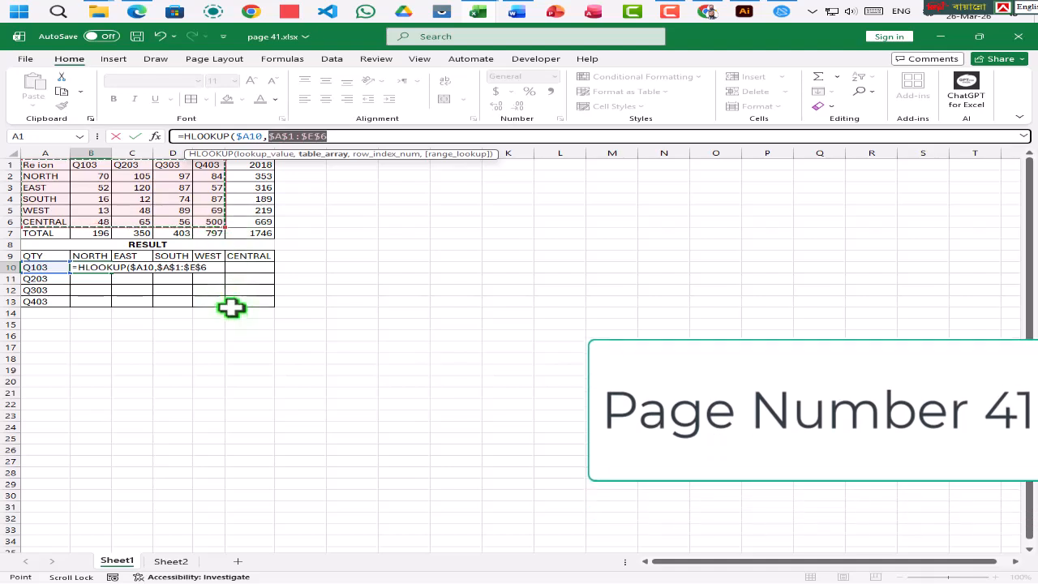
text(,)
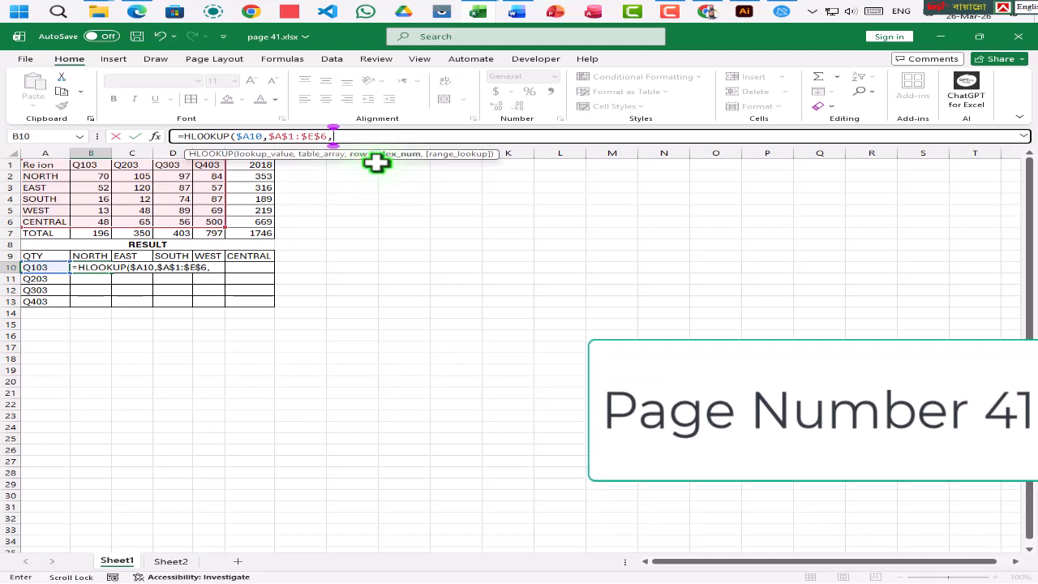
- Try nesting MATCH as the row index of B10's HLOOKUP formula, with the row-locked reference B$9 as its lookup value
text(ma)
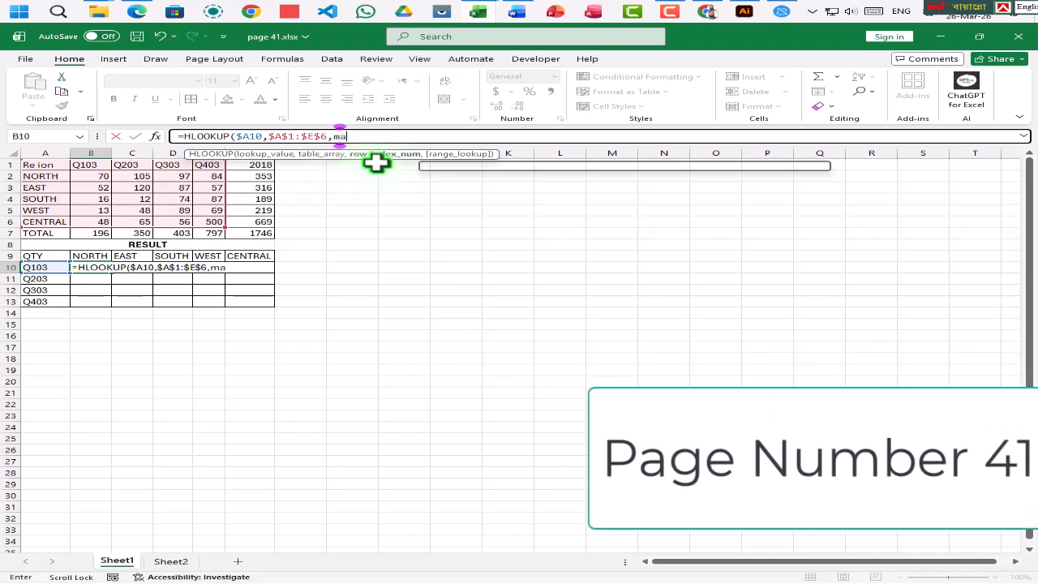
key(Down)
key(Down)
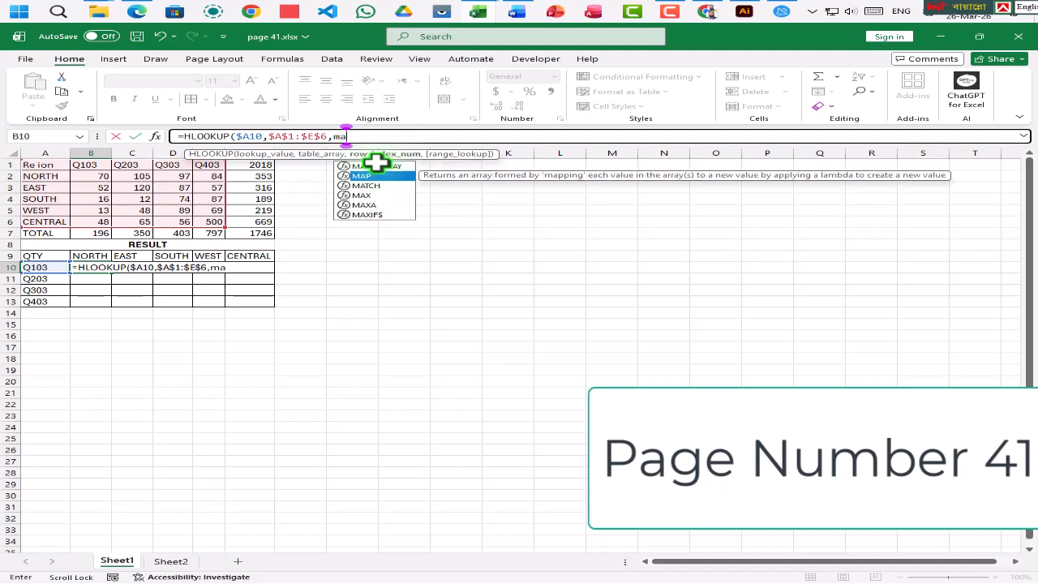
key(Tab)
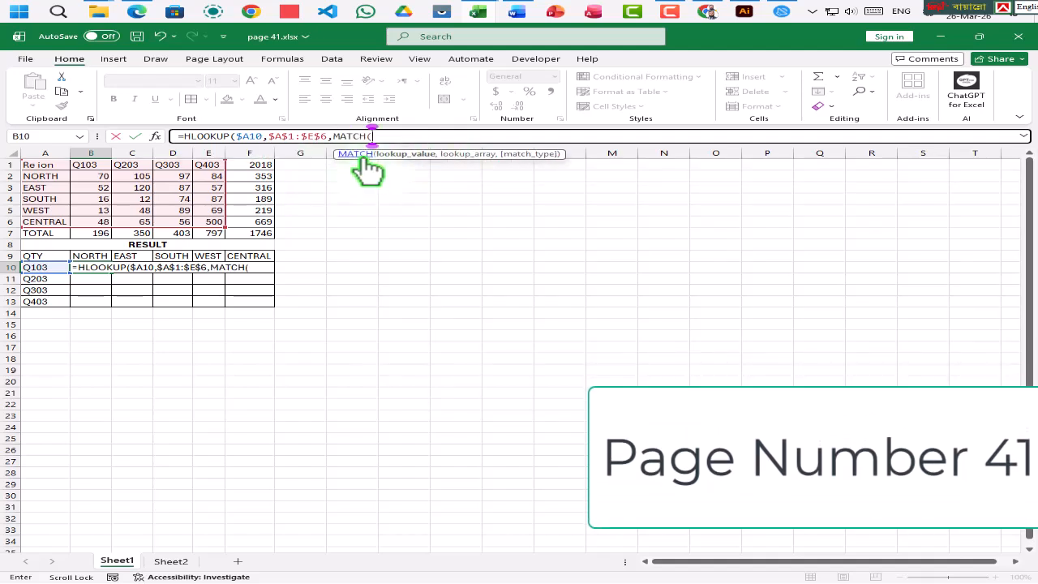
click(87, 257)
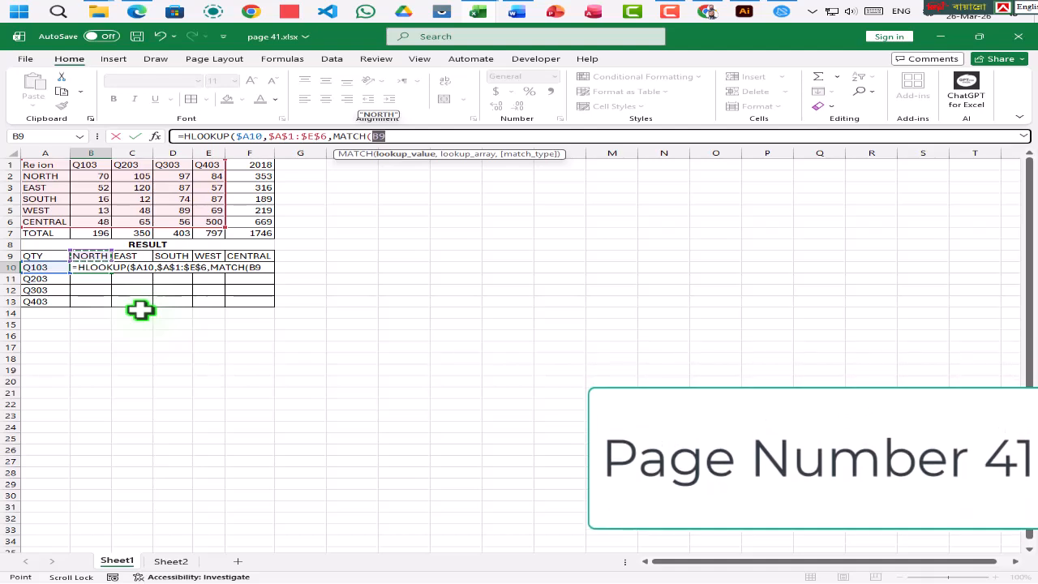
key(F4)
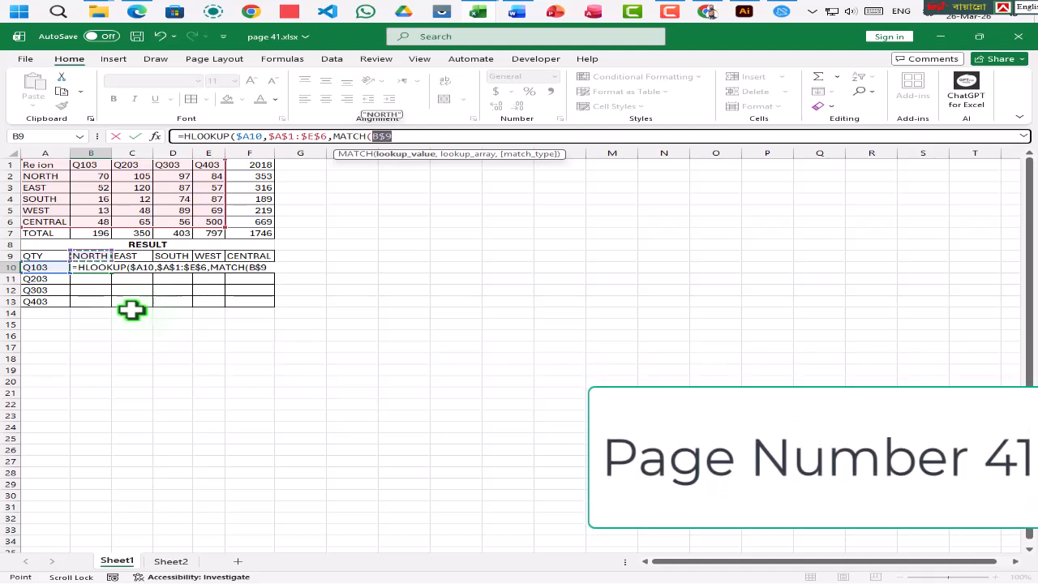
click(392, 138)
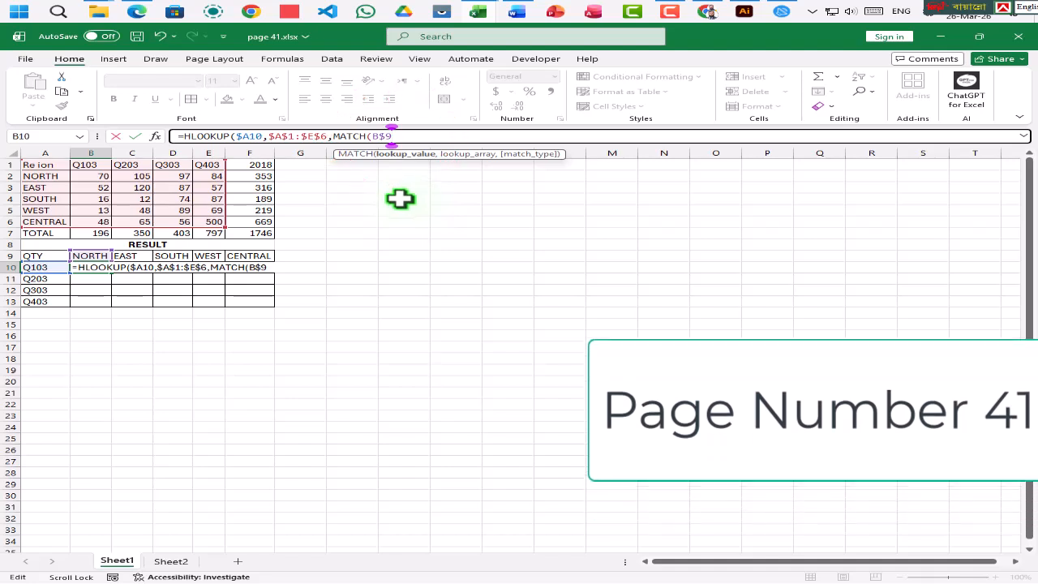
text(,)
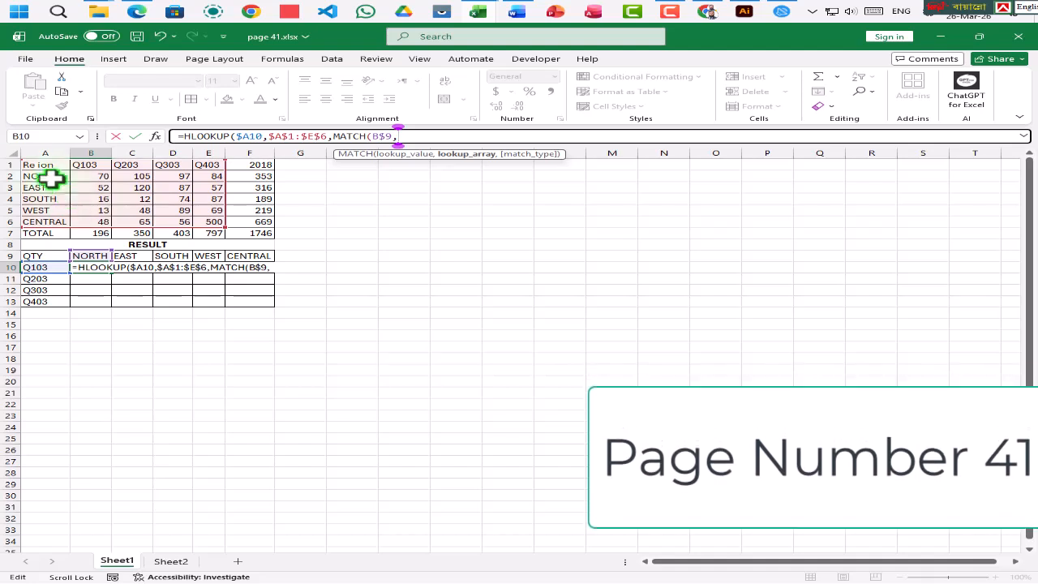
- Try A2:A6 as the lookup array of the nested MATCH, with match type 0 for an exact match
drag(47, 174, 47, 220)
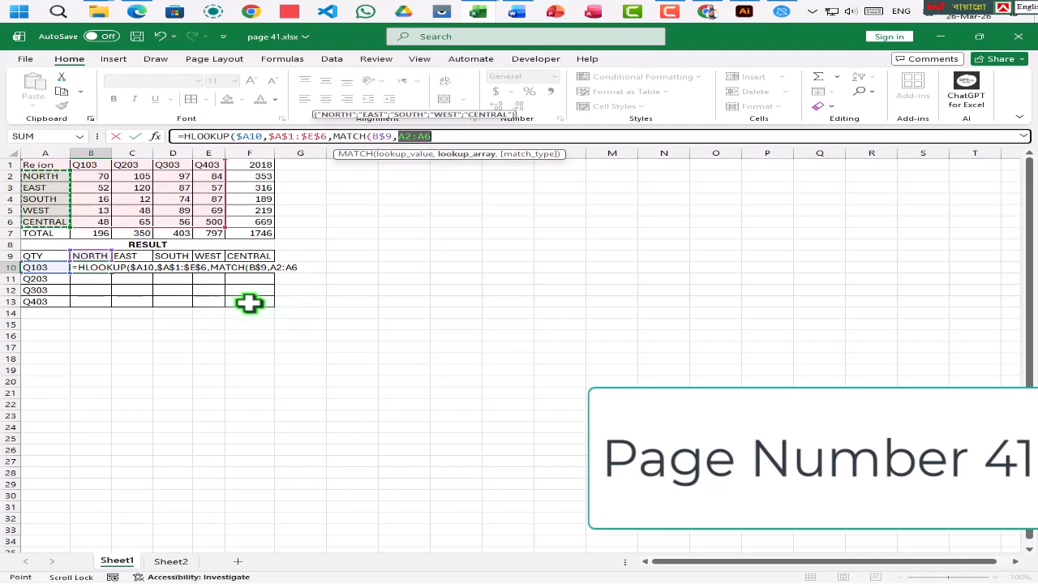
text(,)
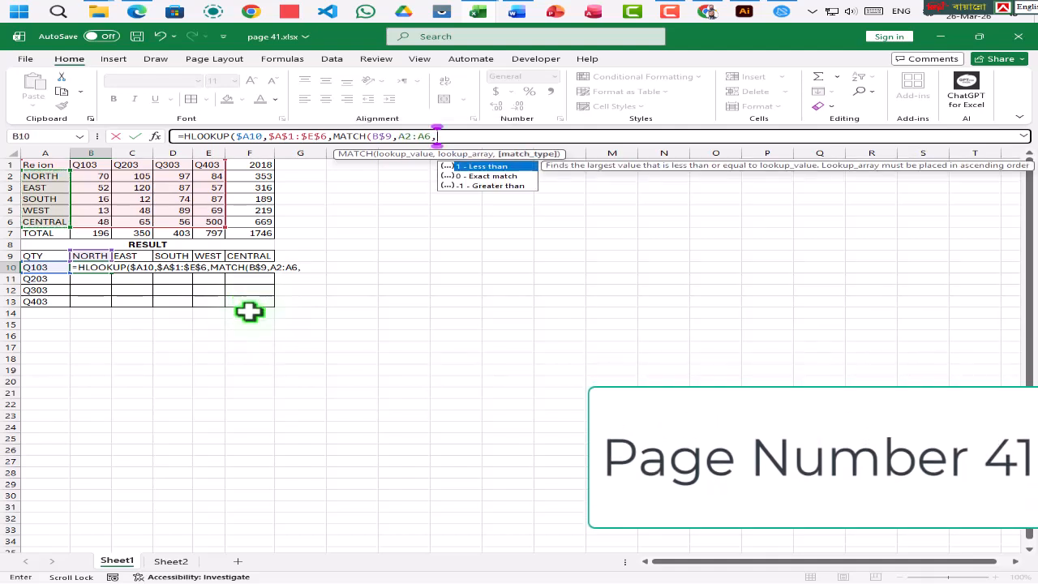
text(0)
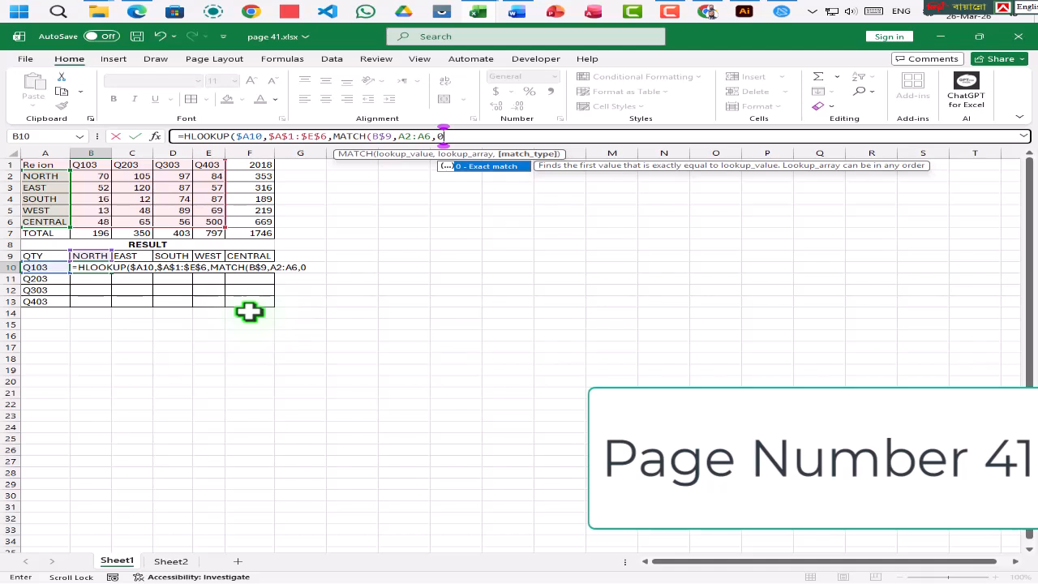
text())
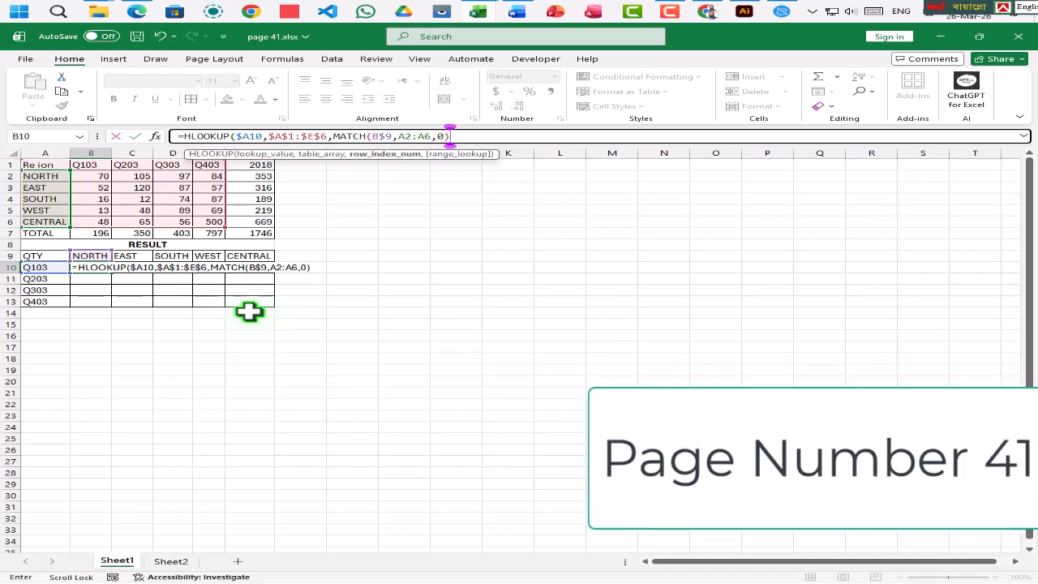
text(,)
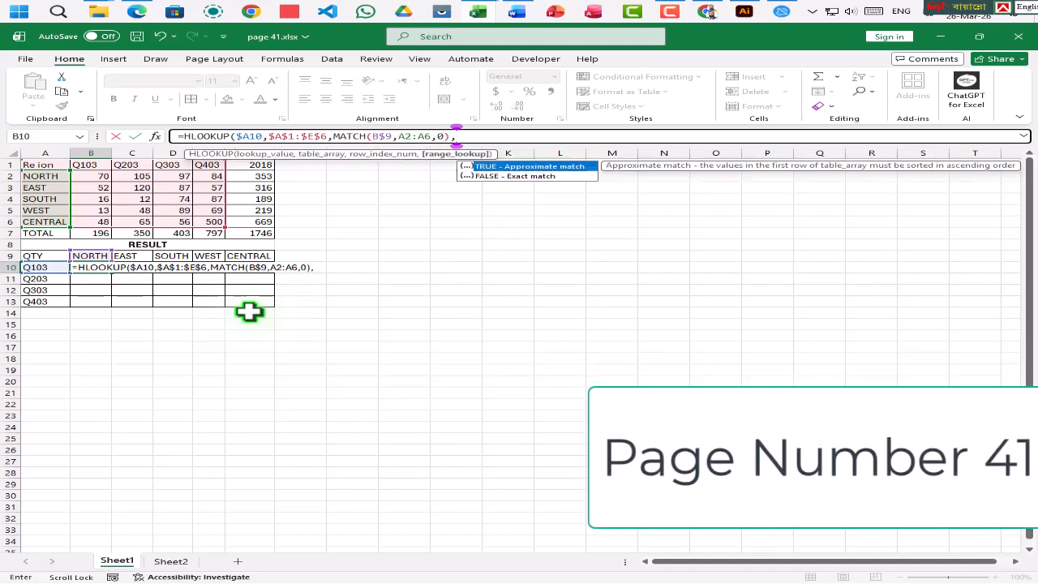
- Set the HLOOKUP range lookup to FALSE and enter the trial formula in B10, accepting the suggested closing parenthesis
click(491, 179)
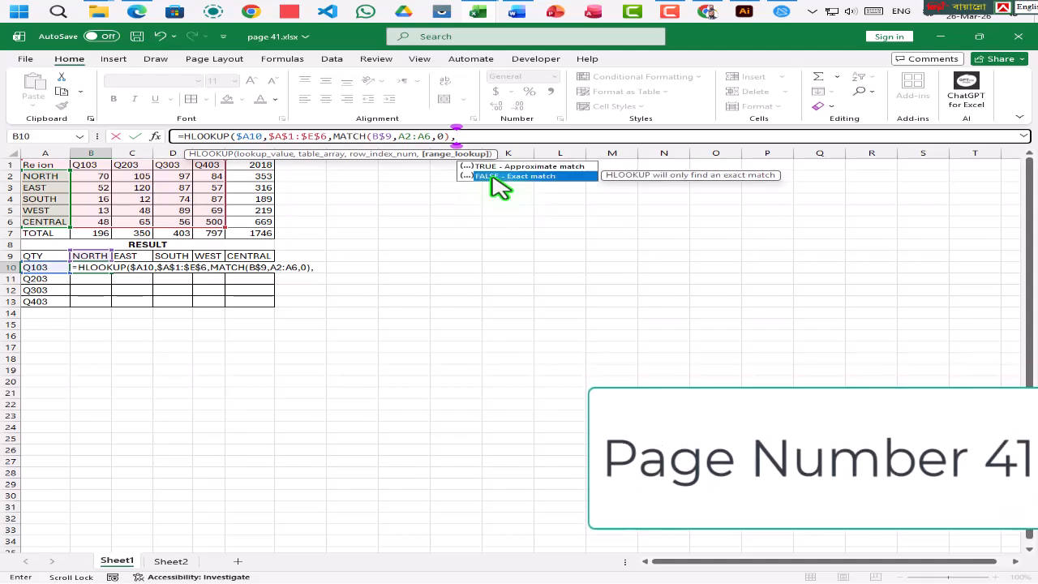
double_click(491, 178)
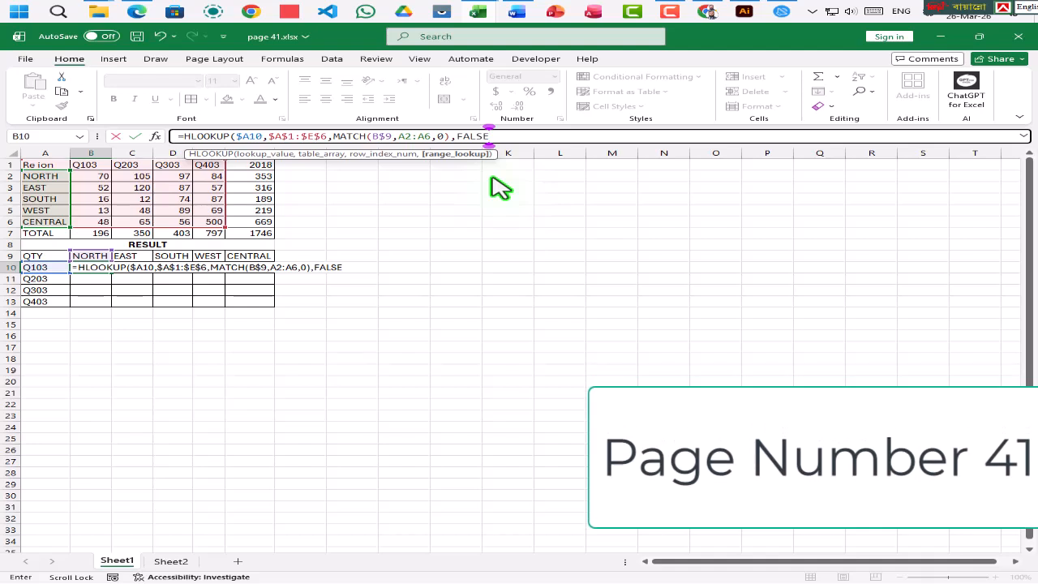
key(Return)
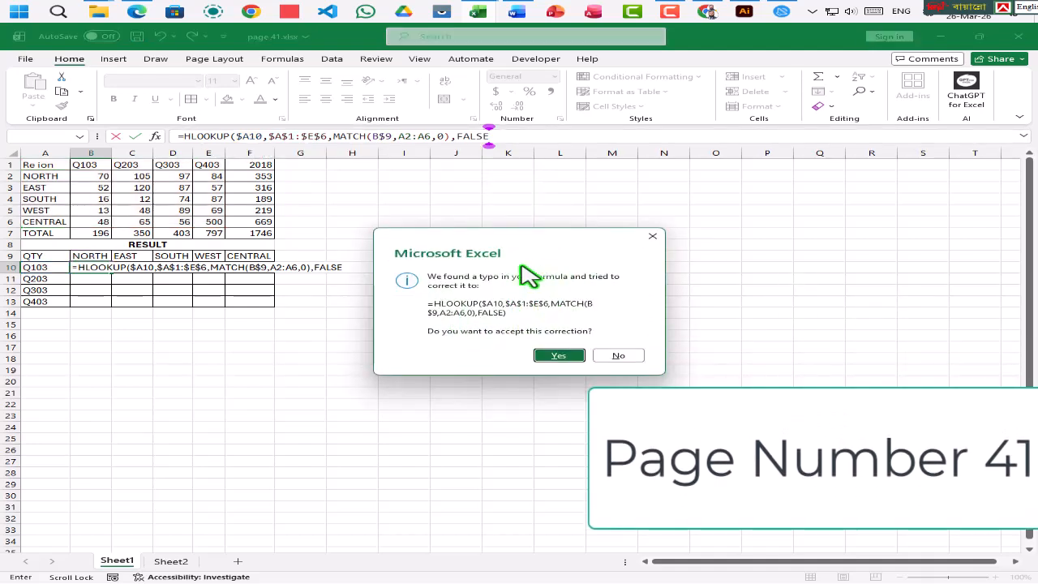
click(557, 357)
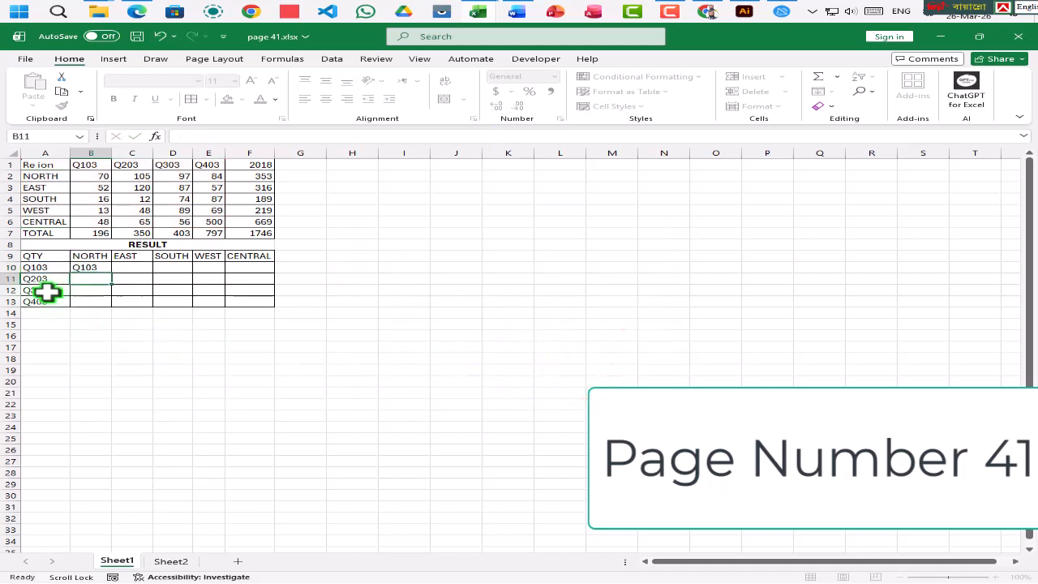
- Inspect the table array reference in B10's HLOOKUP formula and the cells it covers
click(86, 267)
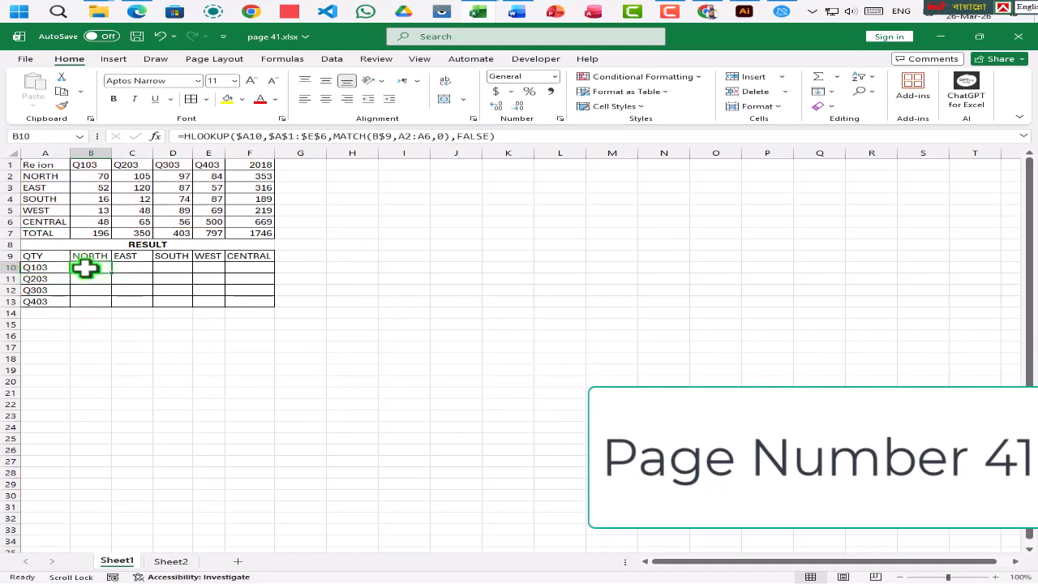
double_click(86, 267)
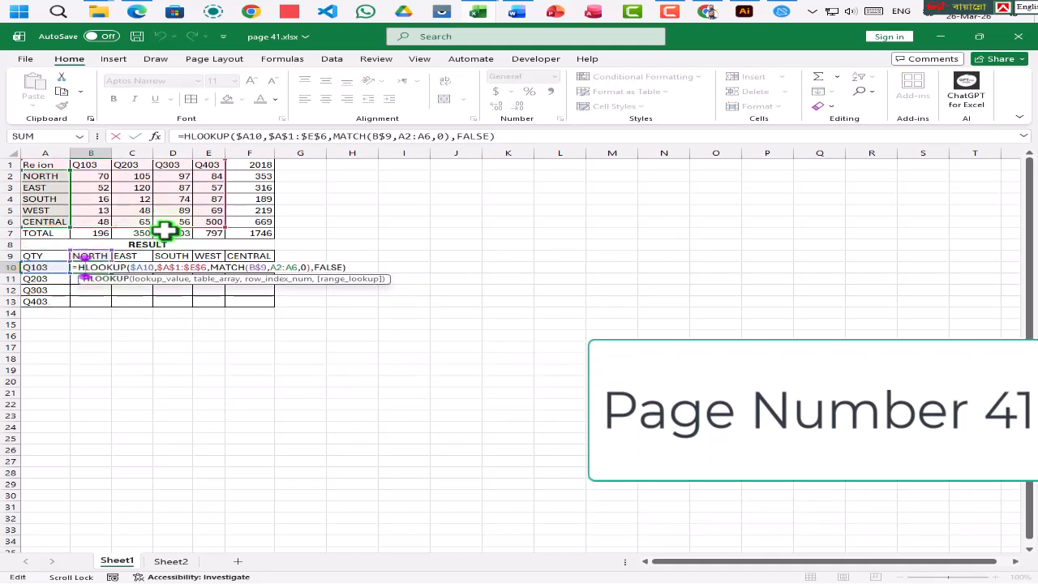
click(292, 135)
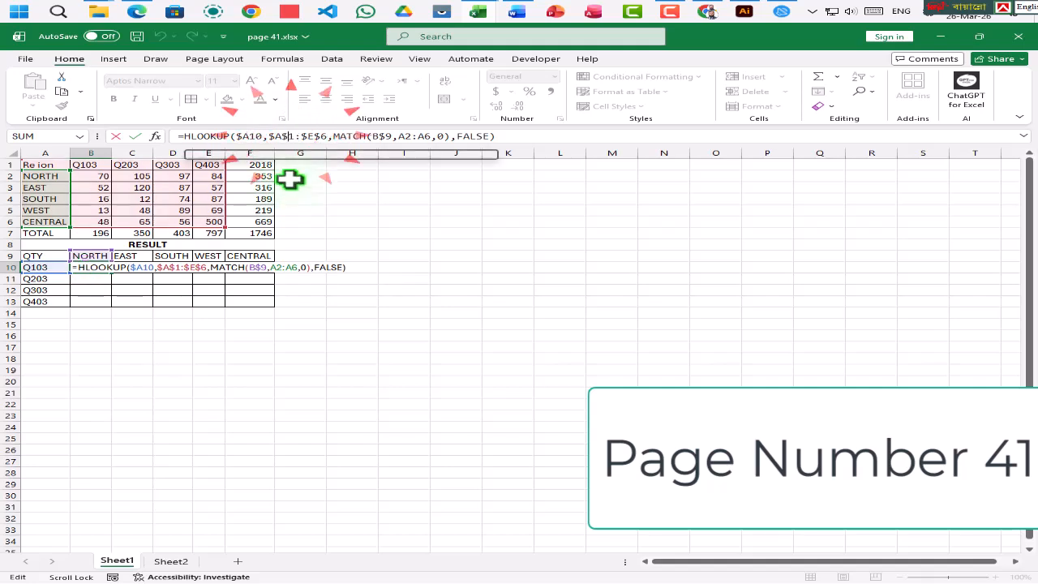
click(294, 137)
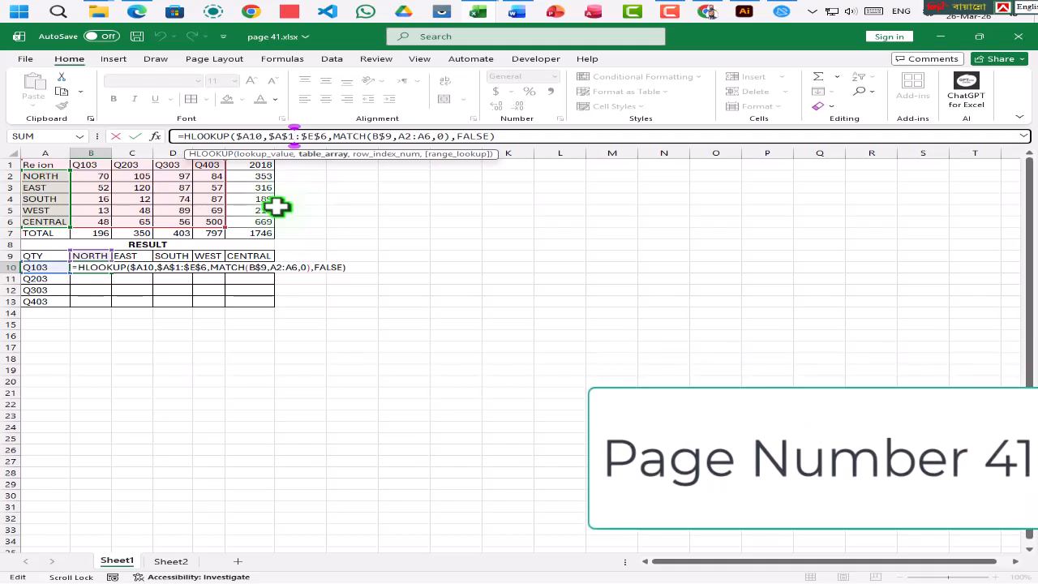
click(324, 136)
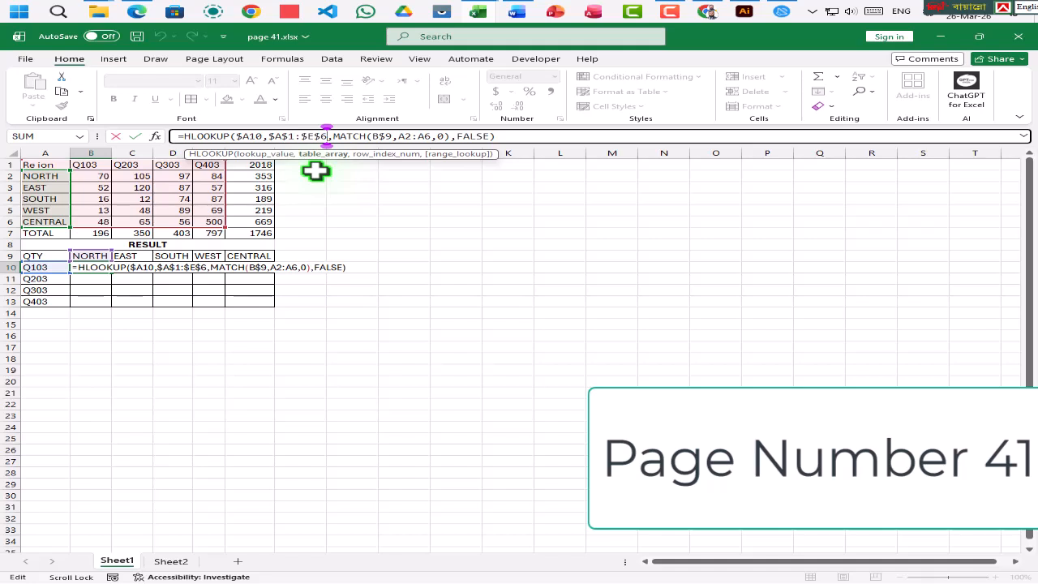
- Replace the whole formula in B10 with a new HLOOKUP that uses the column-locked reference $A10 as lookup value
drag(511, 136, 148, 138)
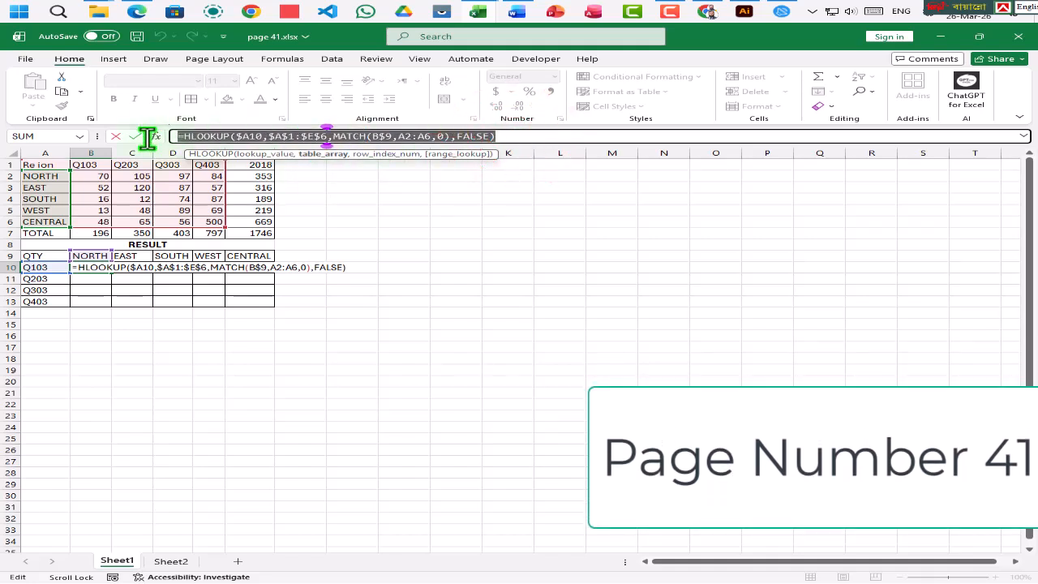
key(BackSpace)
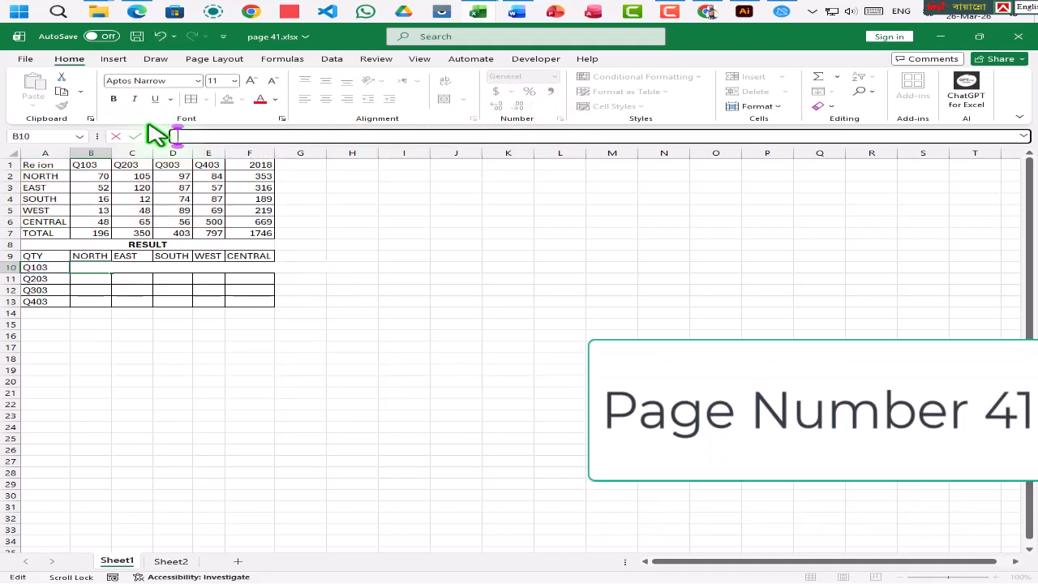
text(=hl)
key(Tab)
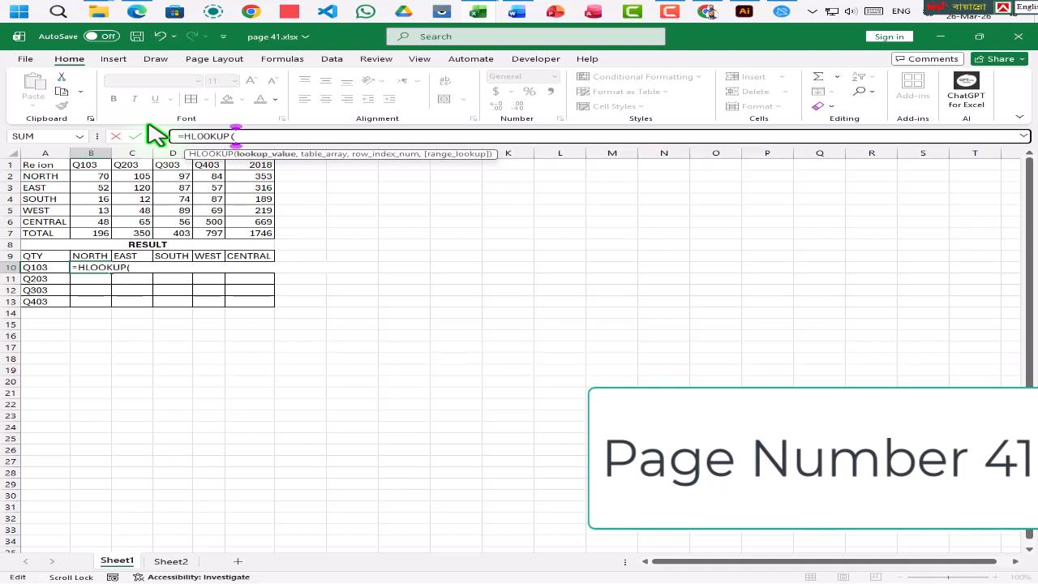
click(41, 267)
key(F4)
key(F4)
key(F4)
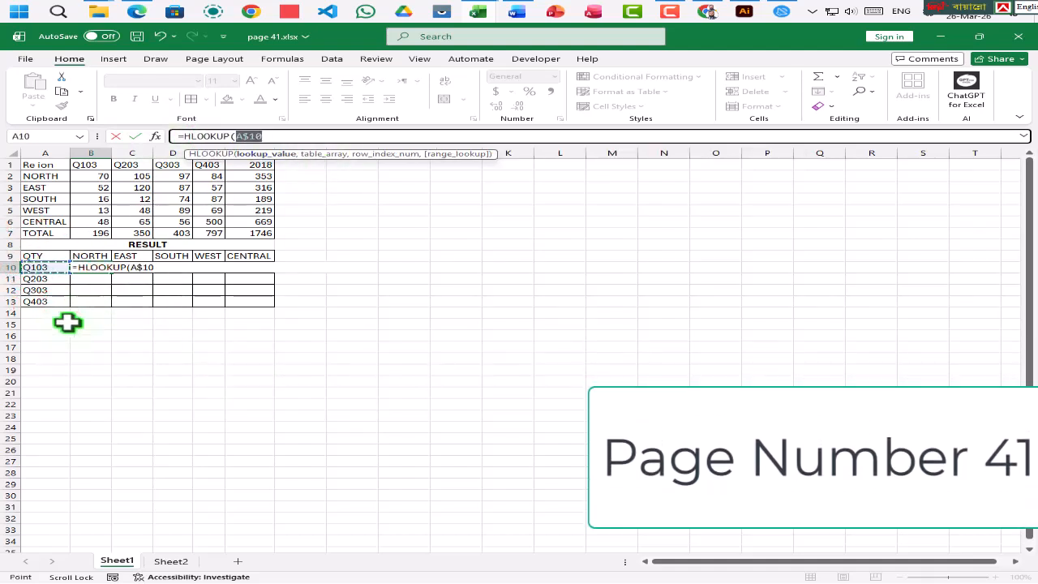
text(,)
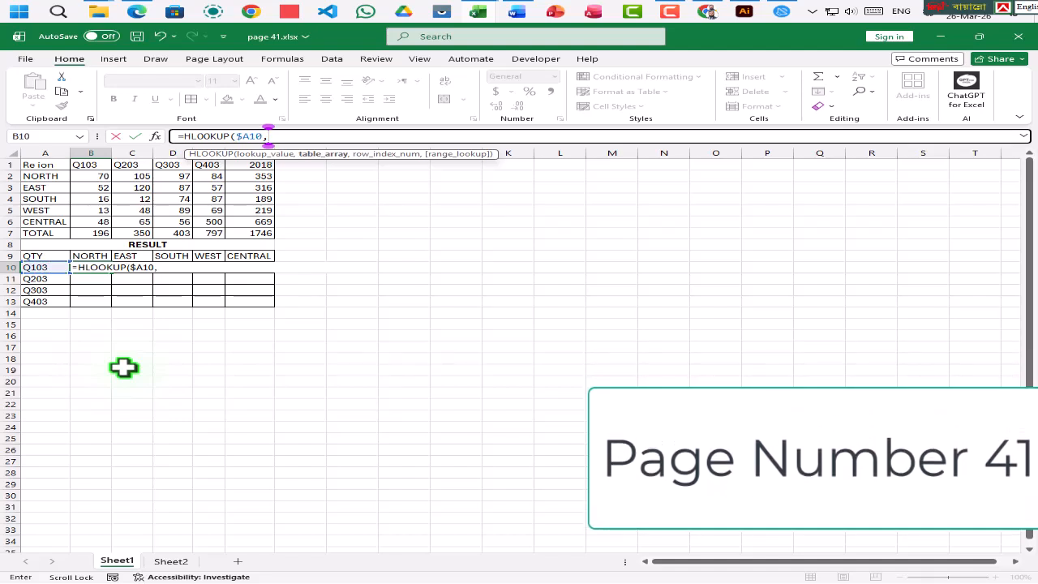
- Add the entire source table including totals as the absolute table array $A$1:$F$7 of the new HLOOKUP
click(41, 165)
drag(41, 165, 258, 234)
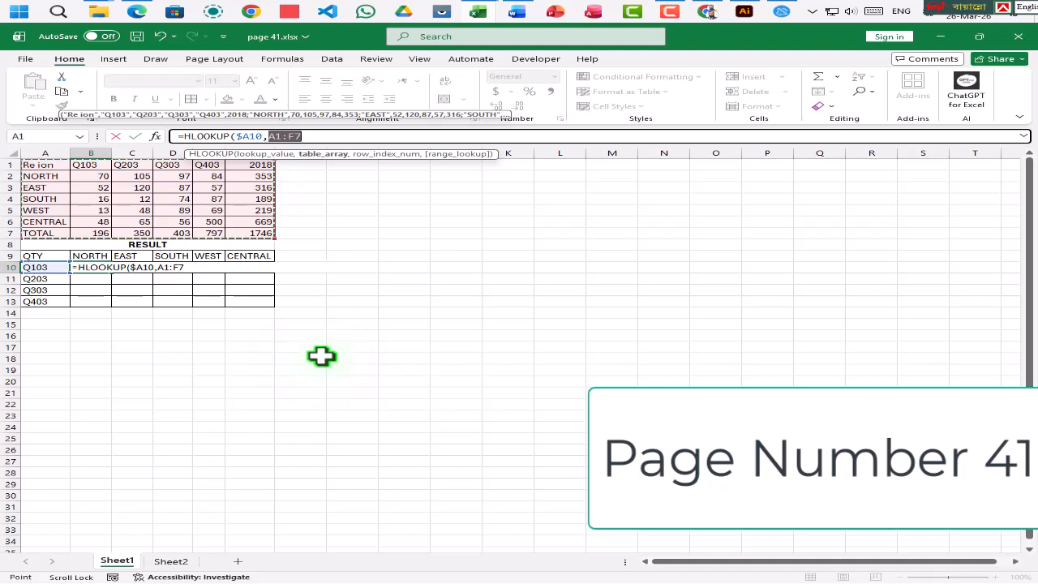
key(F4)
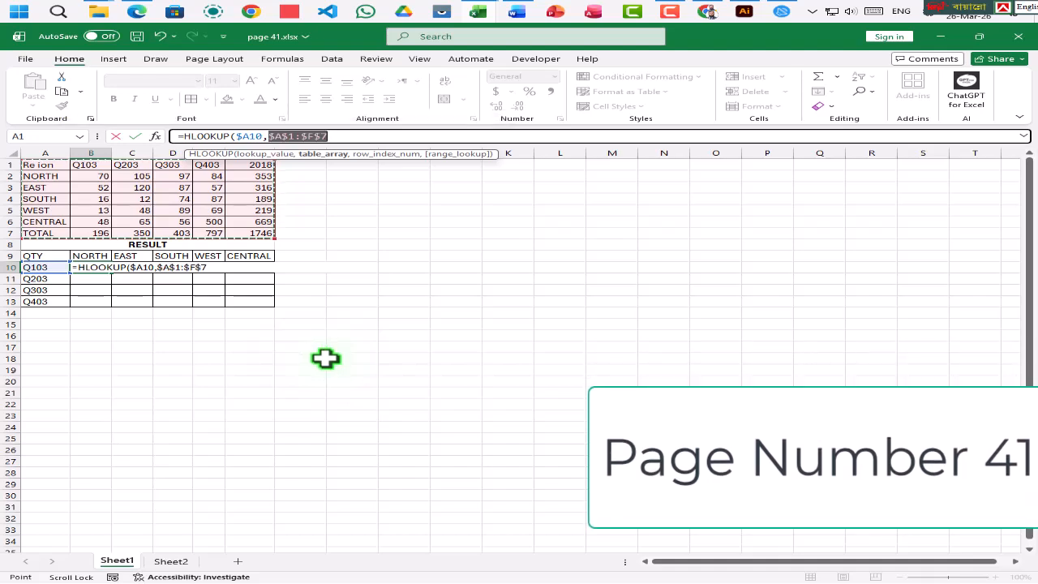
text(,)
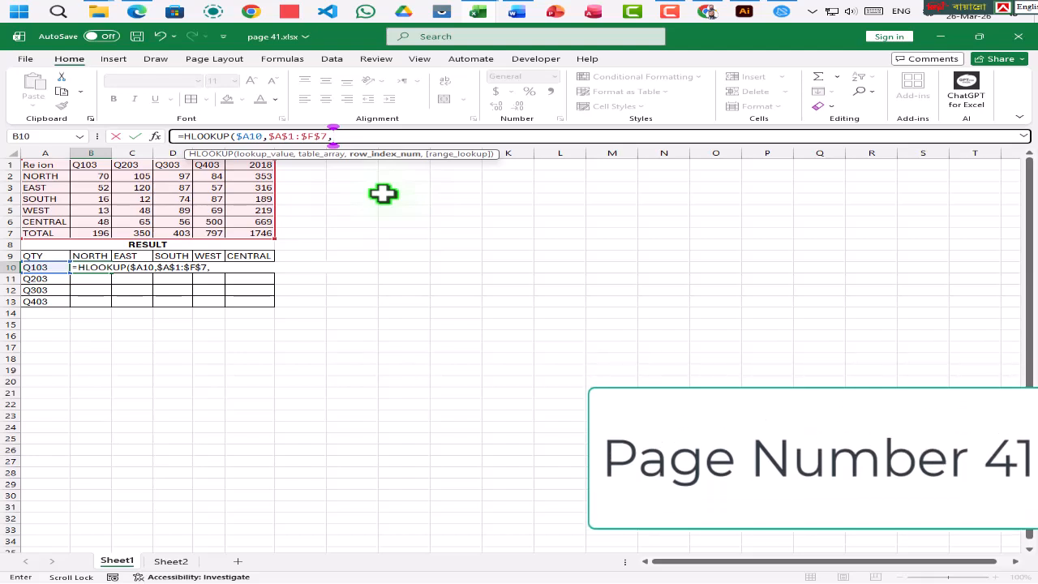
text(ma)
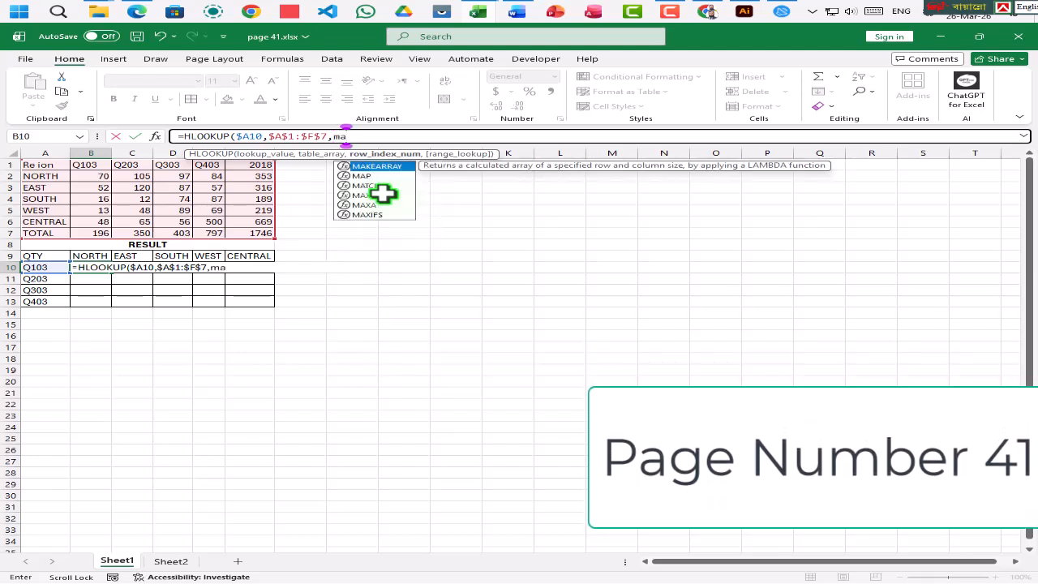
- Nest a MATCH function as the row index argument of B10's HLOOKUP, with the row-locked reference B$9 as its lookup value
key(Down)
key(Down)
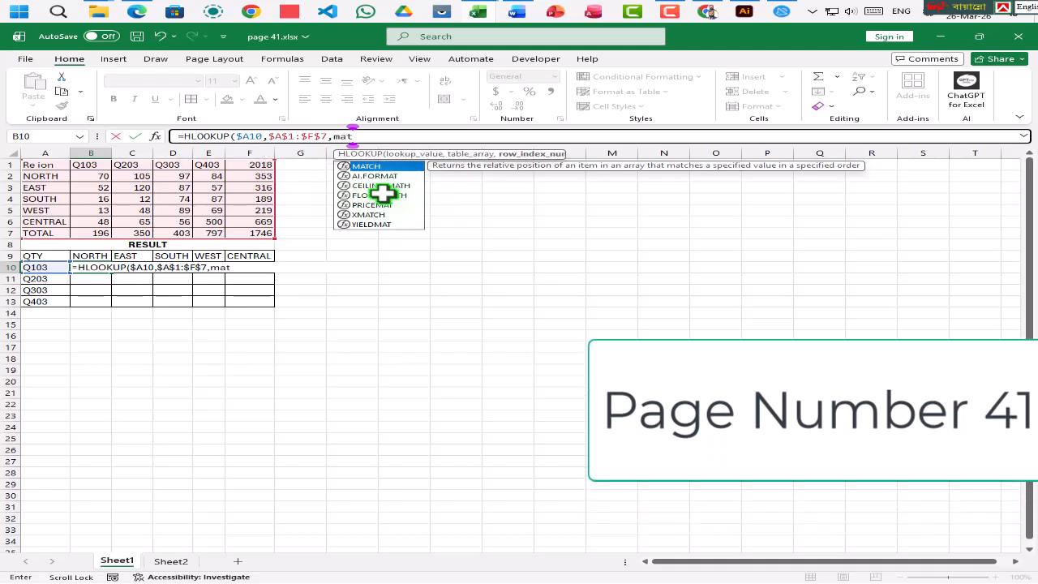
key(Tab)
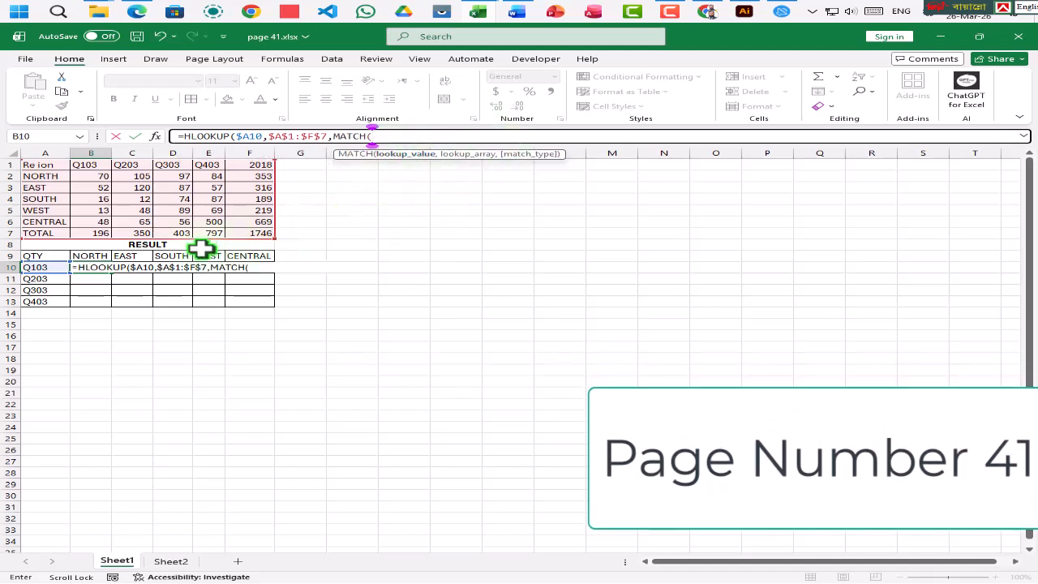
click(87, 258)
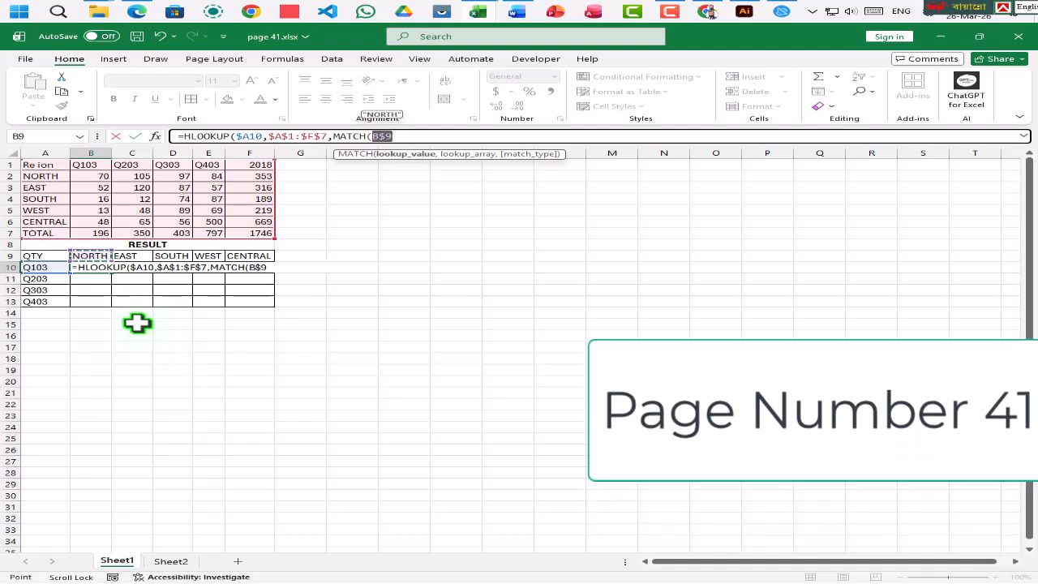
click(398, 134)
text(,)
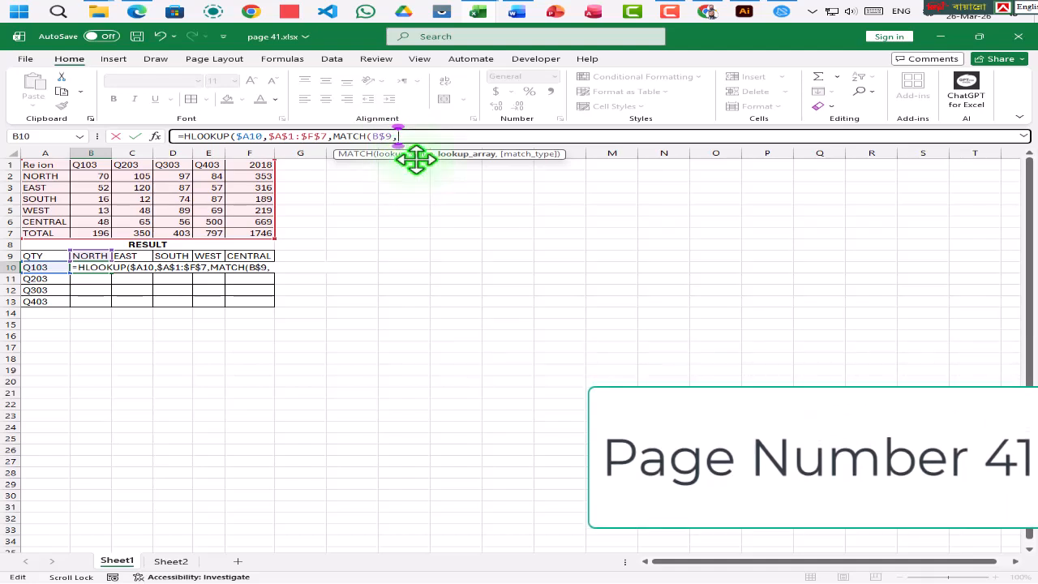
- Complete the nested MATCH with the region column including its header as absolute array $A$1:$A$7 and match type 0
click(48, 166)
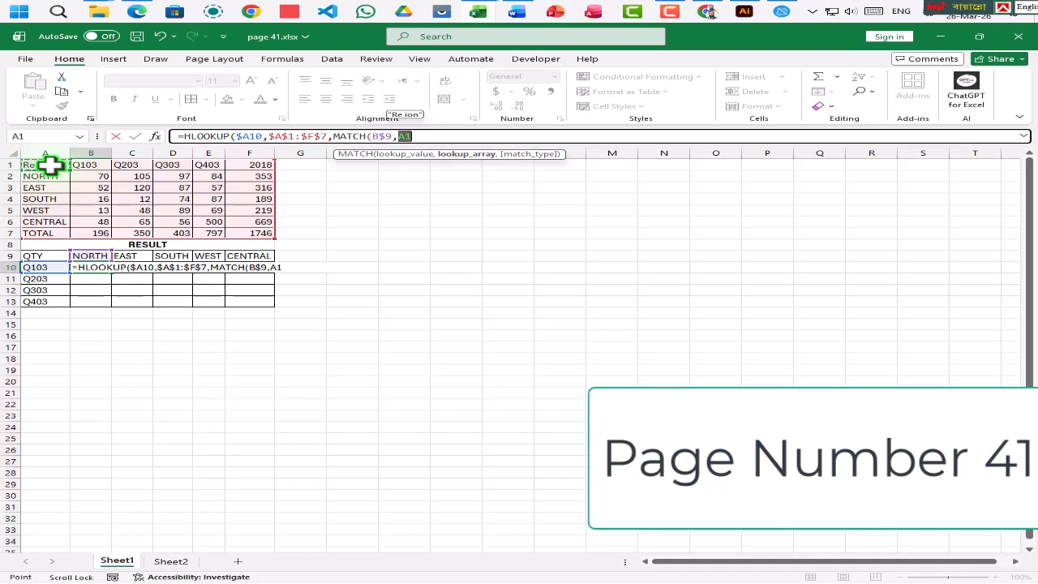
drag(49, 166, 42, 233)
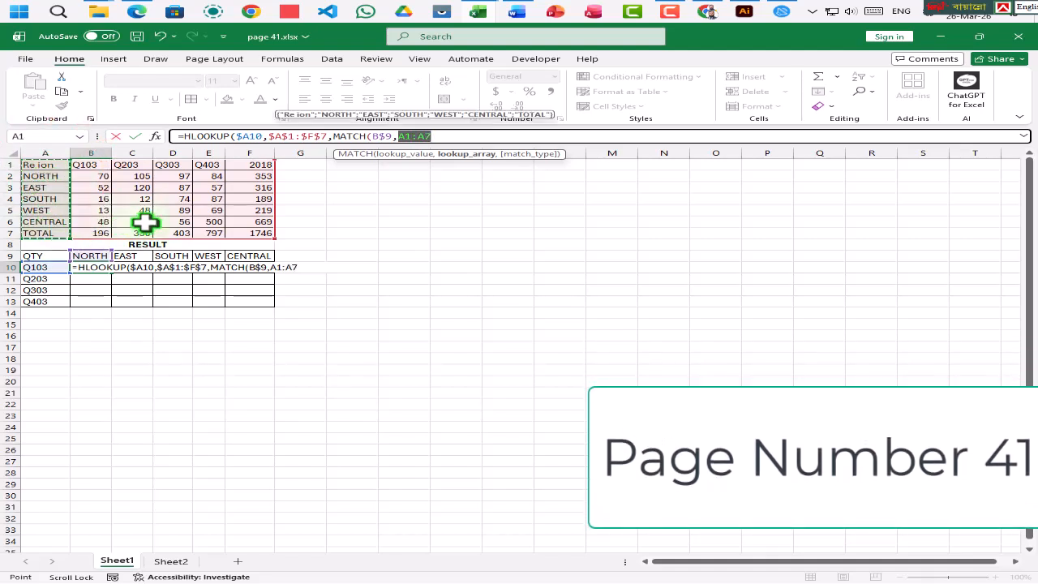
key(F4)
text(,0)
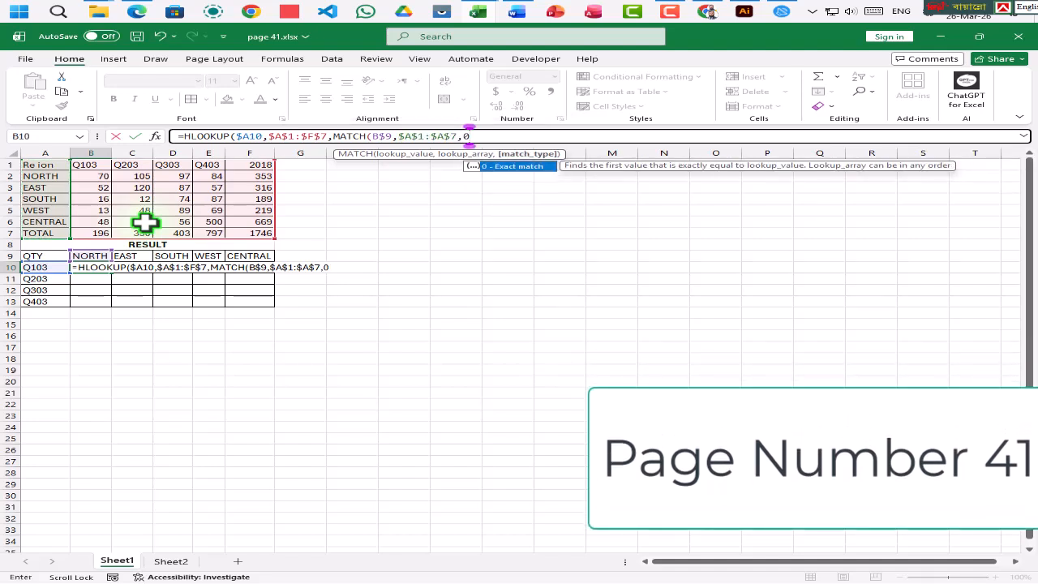
text())
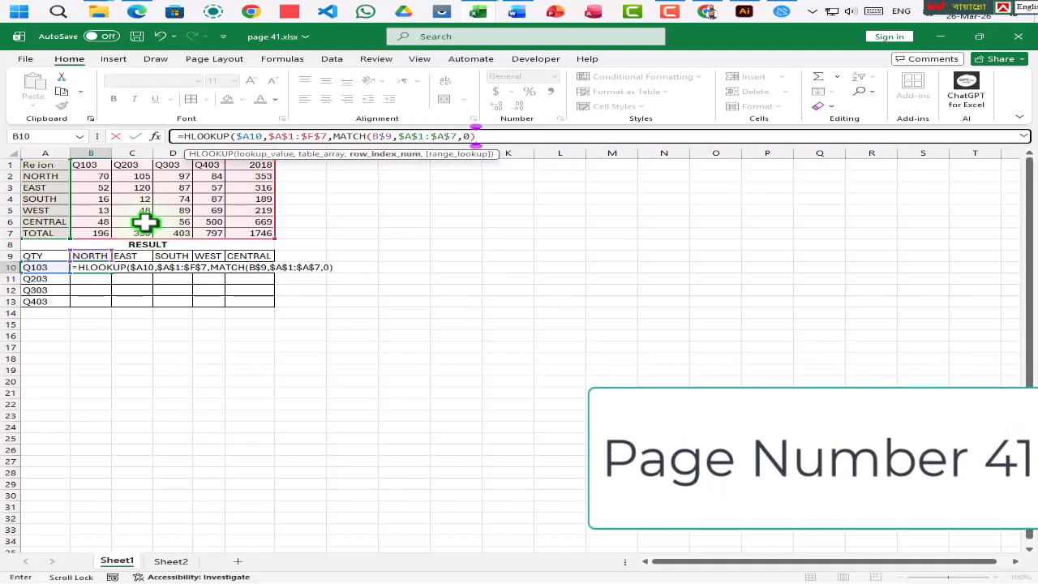
text(,)
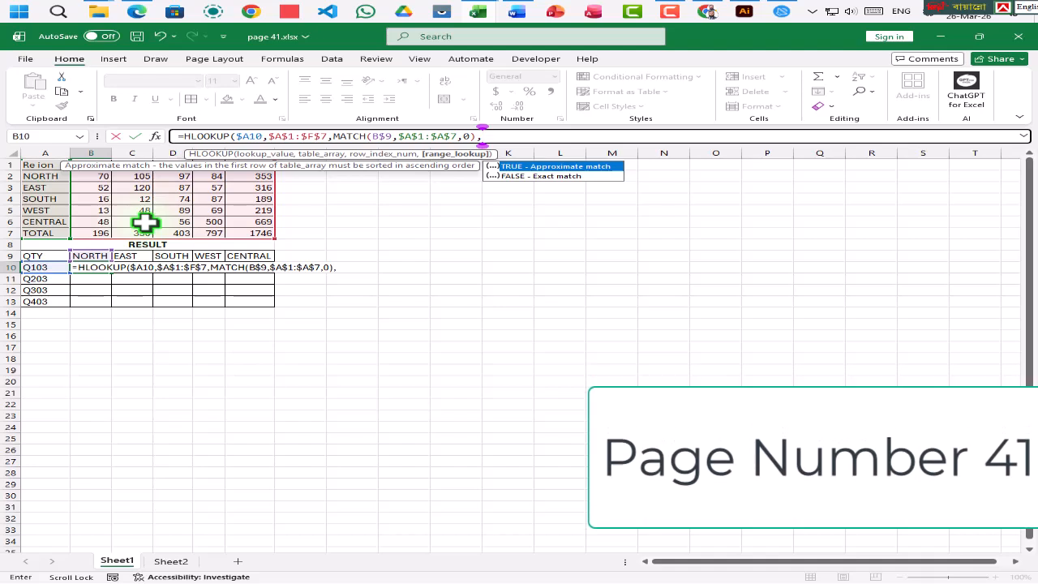
- Set the HLOOKUP range lookup to FALSE for an exact match and enter the completed formula in B10
key(Down)
key(Tab)
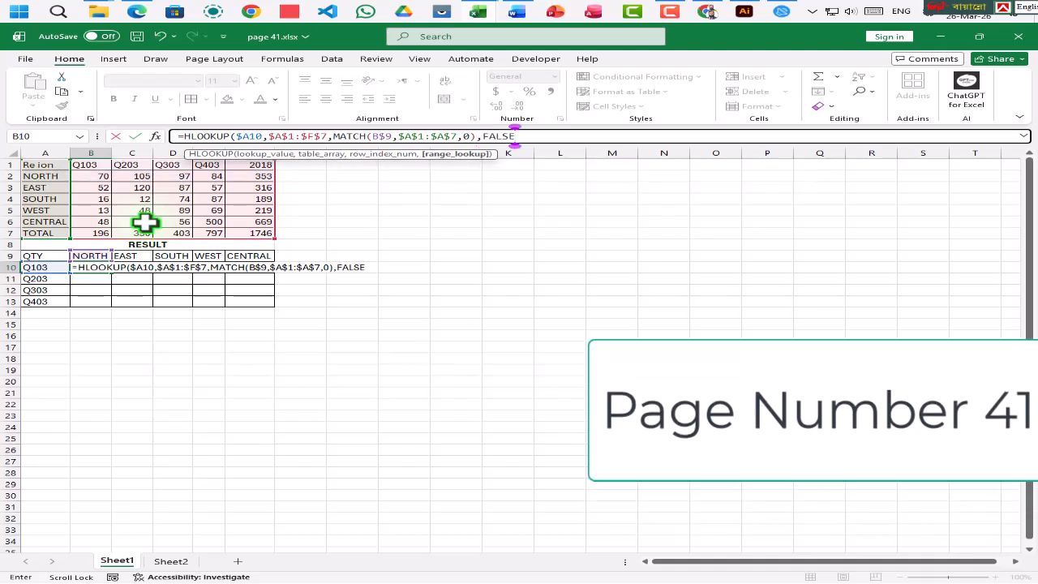
key(Return)
key(Return)
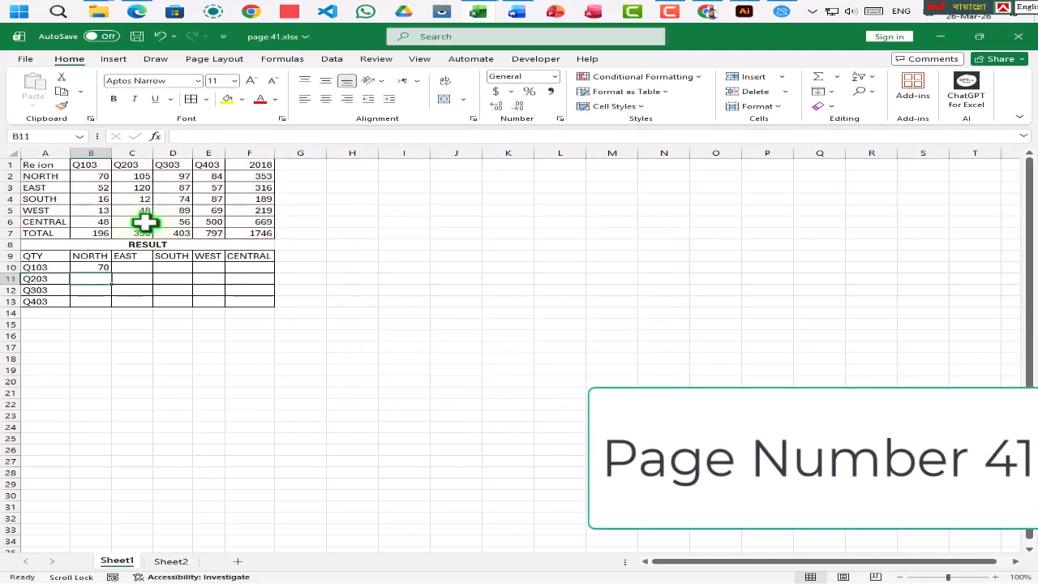
- Fill the B10 formula into the whole RESULT range B10:F13 at once
click(91, 268)
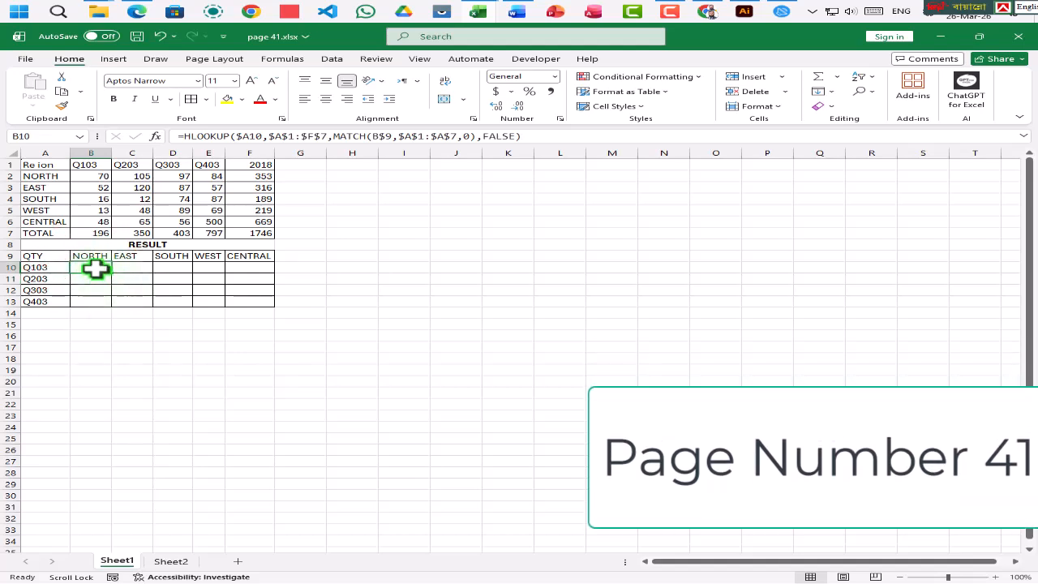
drag(93, 267, 243, 301)
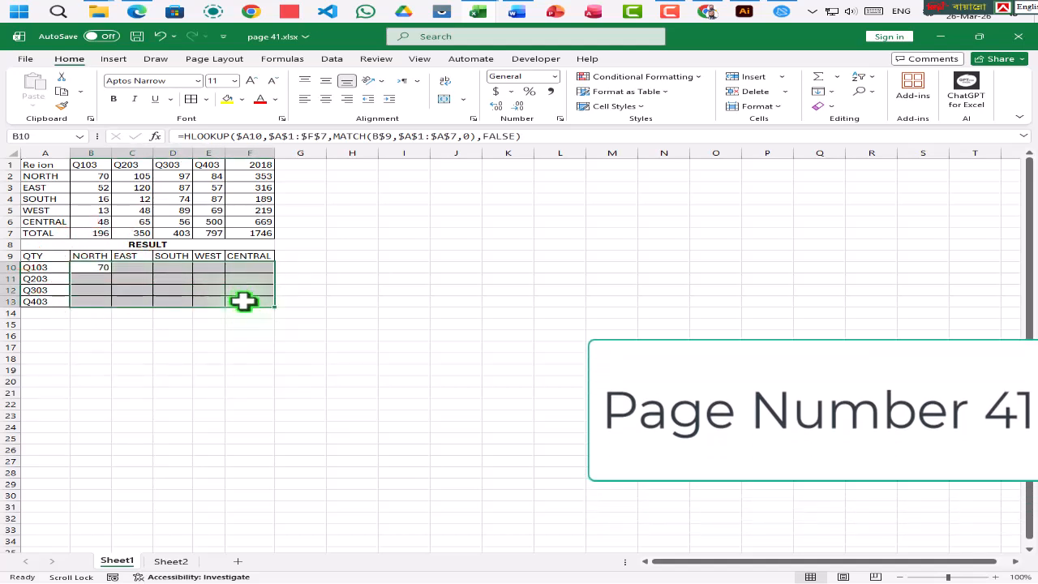
key(F2)
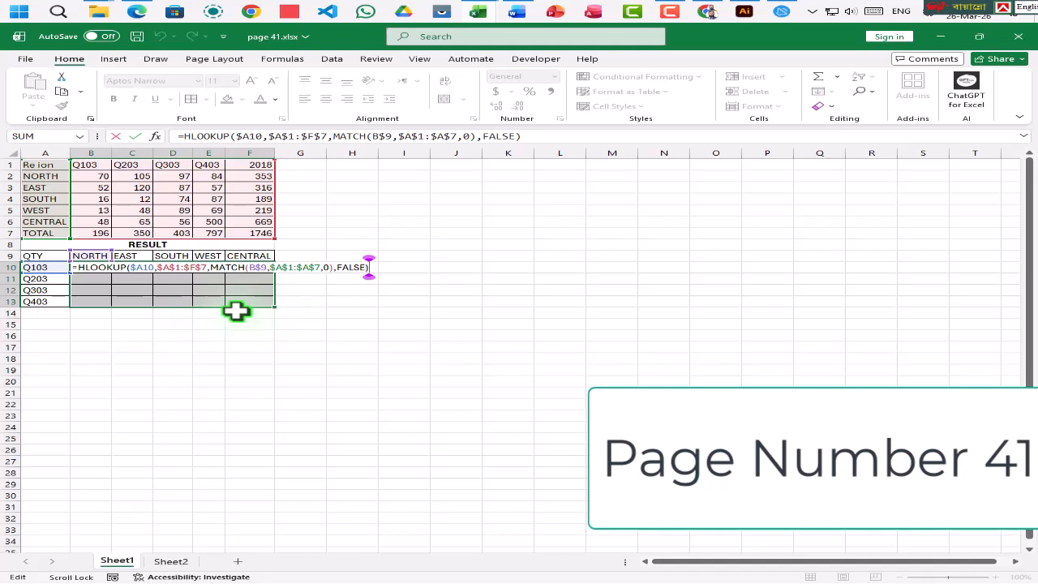
key(ctrl+Return)
click(213, 290)
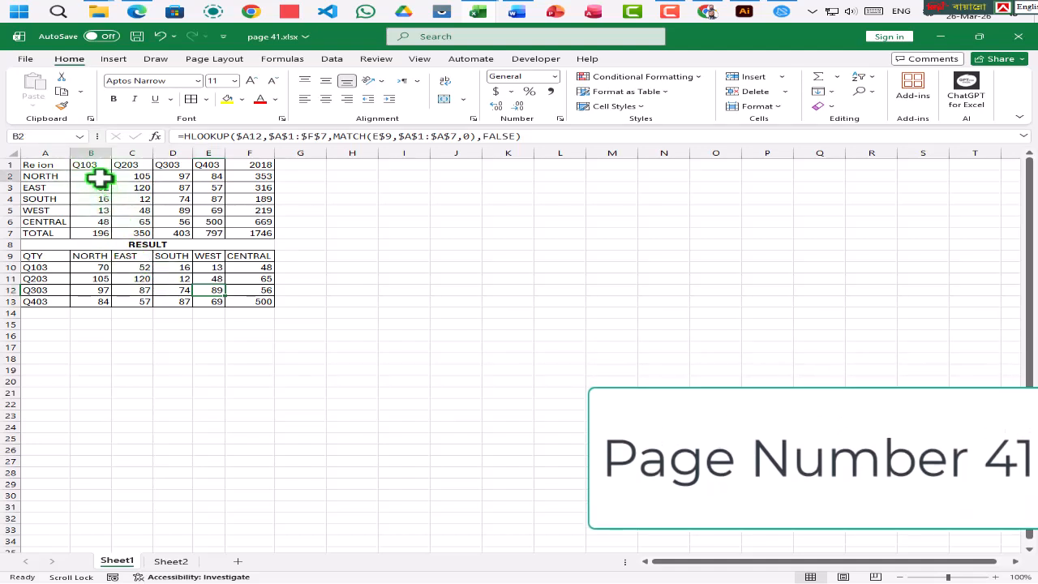
- Compare the Q103 row of the RESULT table with the Q103 column of the source table, region by region
ctrl+click(94, 267)
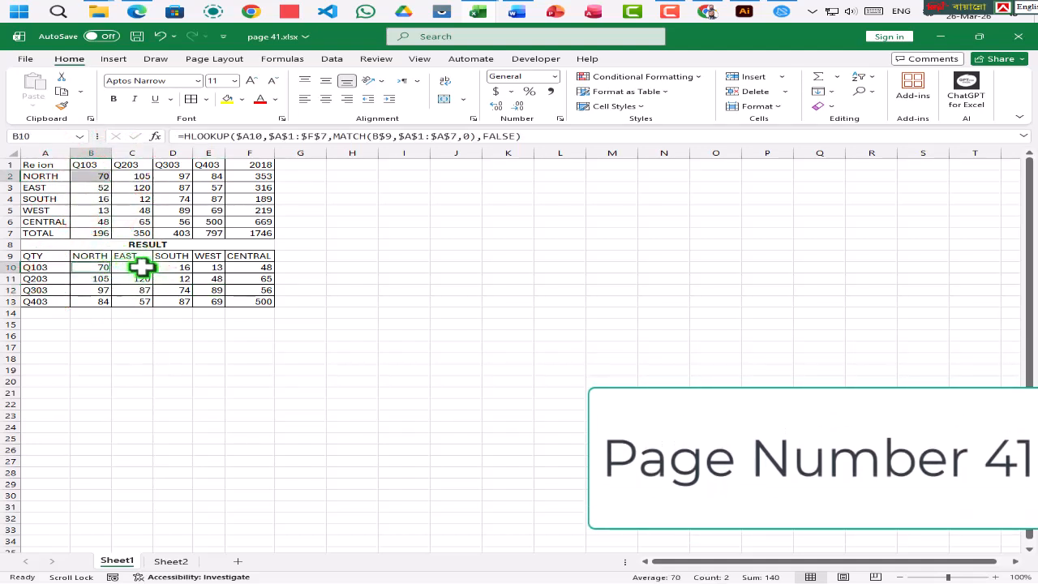
ctrl+click(92, 189)
ctrl+click(134, 266)
ctrl+click(182, 267)
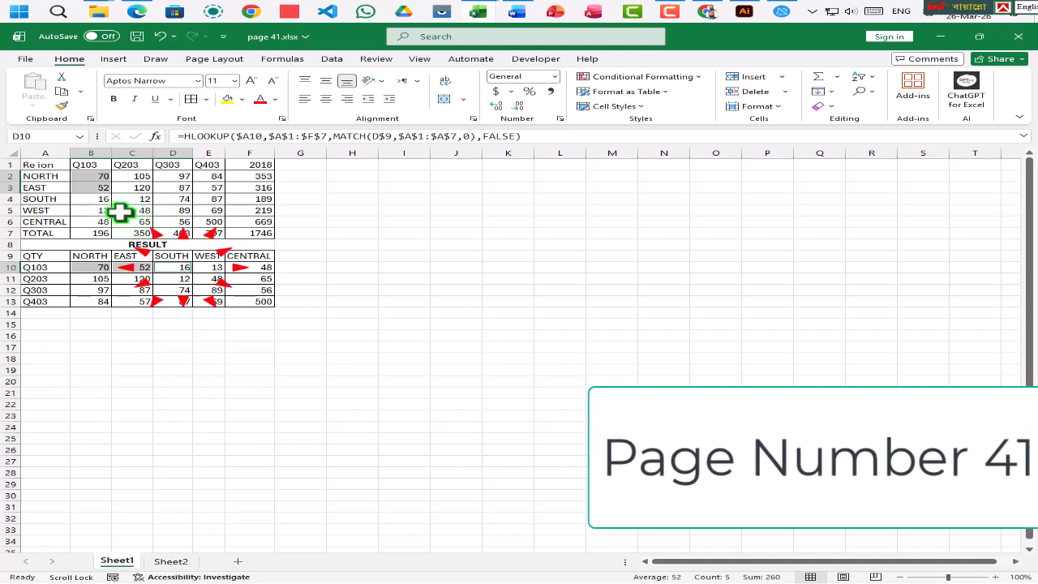
ctrl+click(96, 199)
ctrl+click(211, 267)
ctrl+click(97, 210)
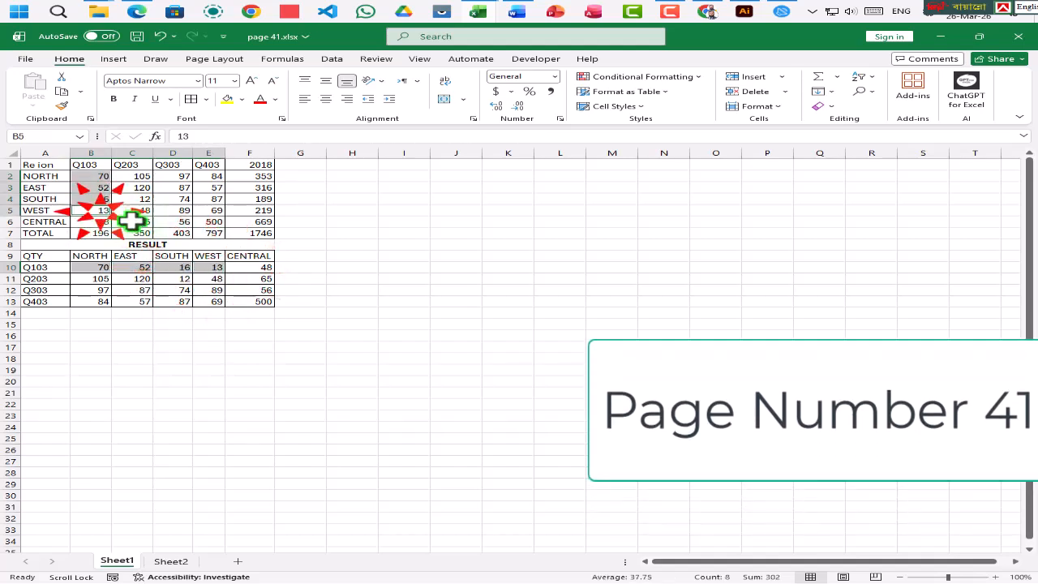
ctrl+click(253, 267)
ctrl+click(98, 221)
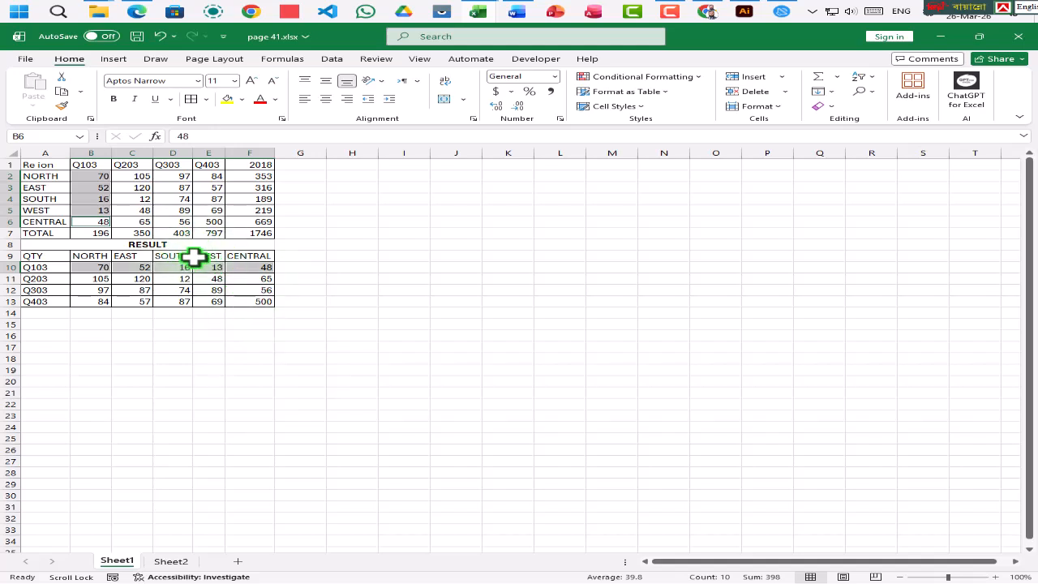
click(213, 216)
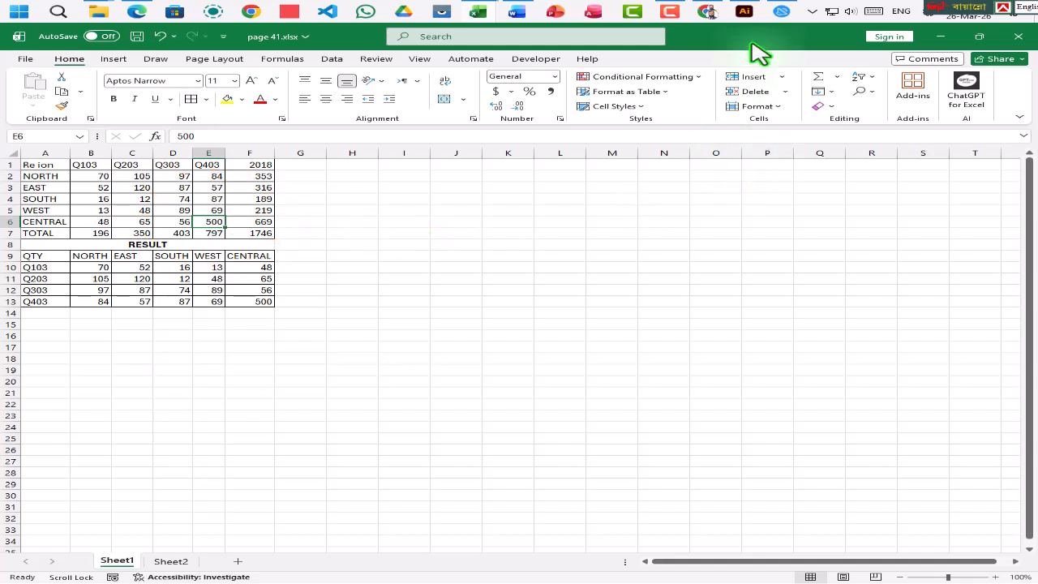
click(670, 13)
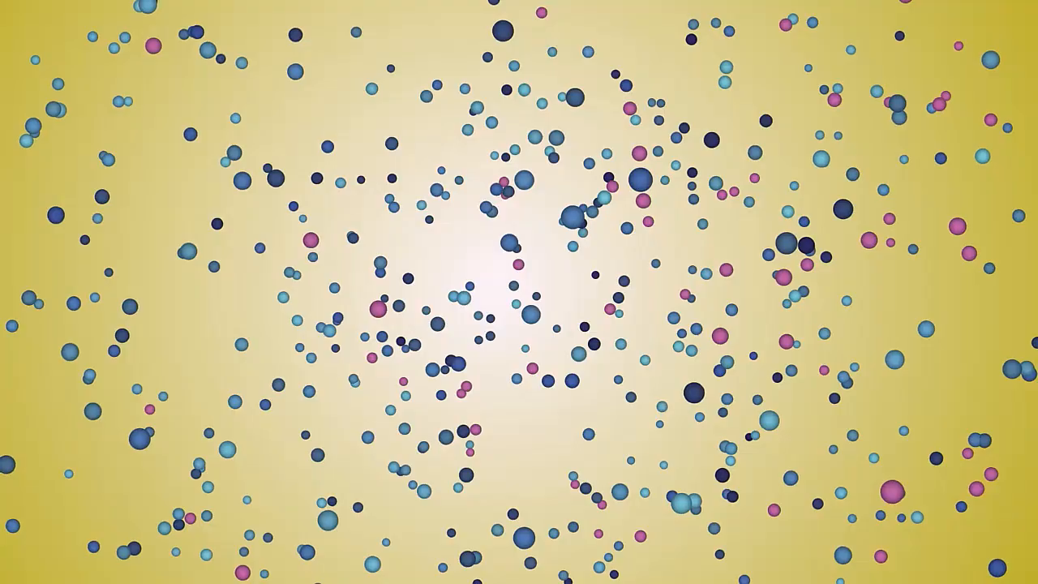